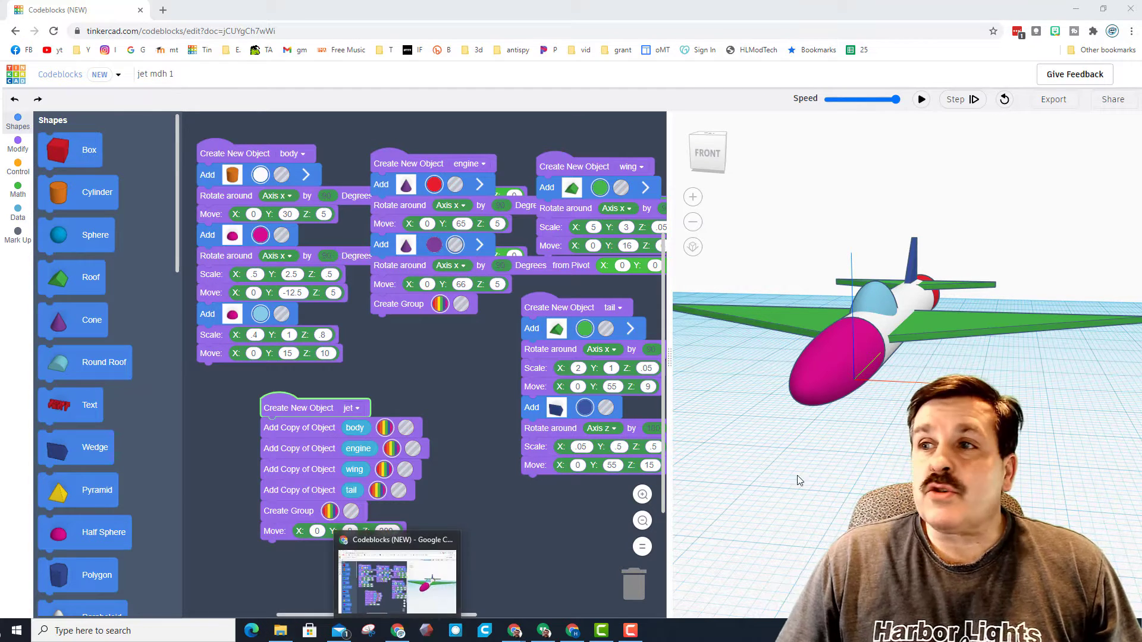
Export the jet design as an animated GIF and save it as jet mdh 1.gif in the Downloads folder.
click(1113, 99)
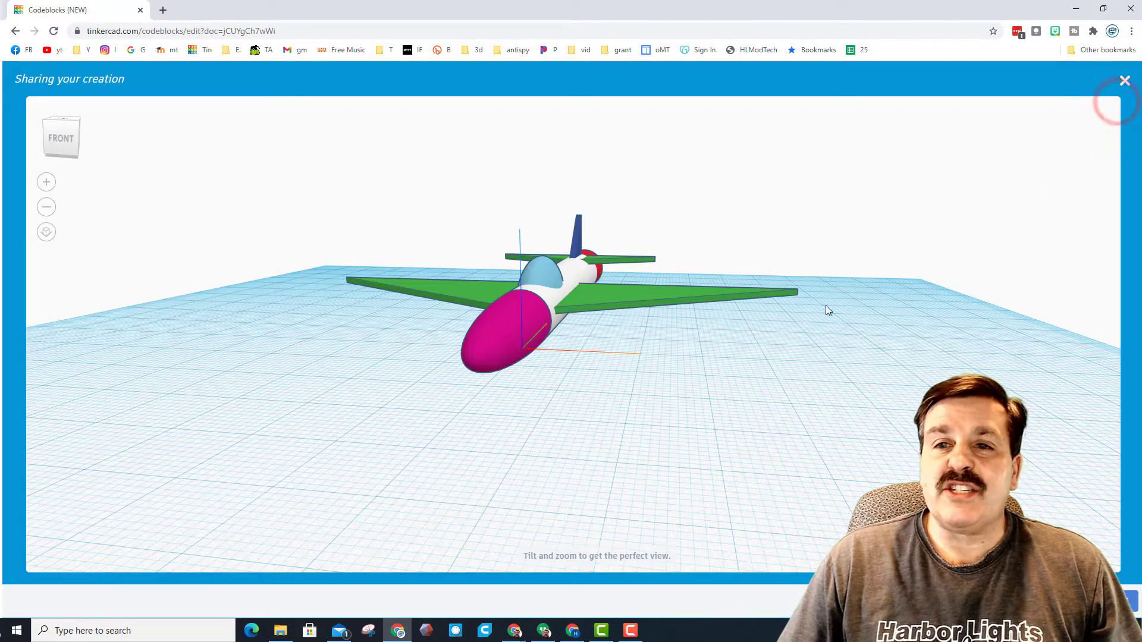
drag(811, 365, 765, 382)
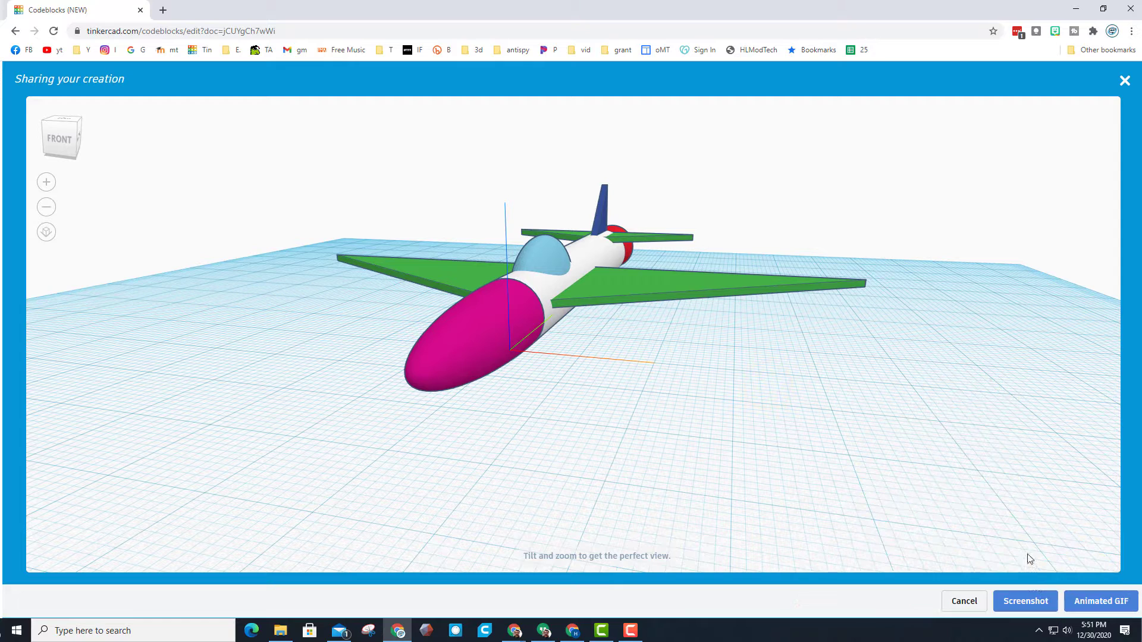
click(1084, 602)
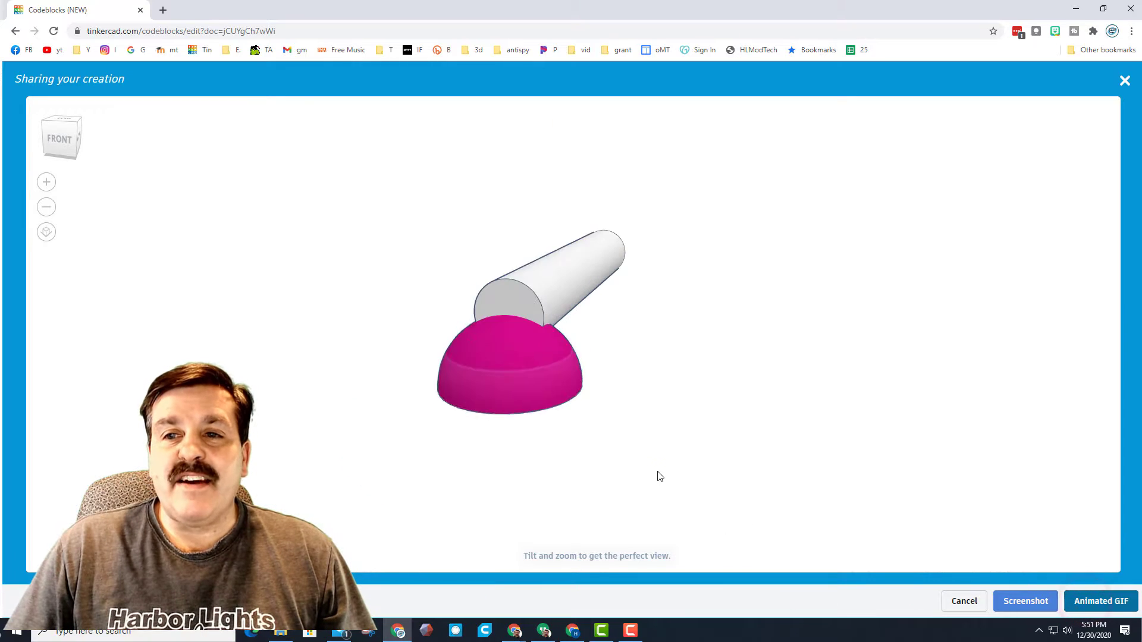
click(660, 473)
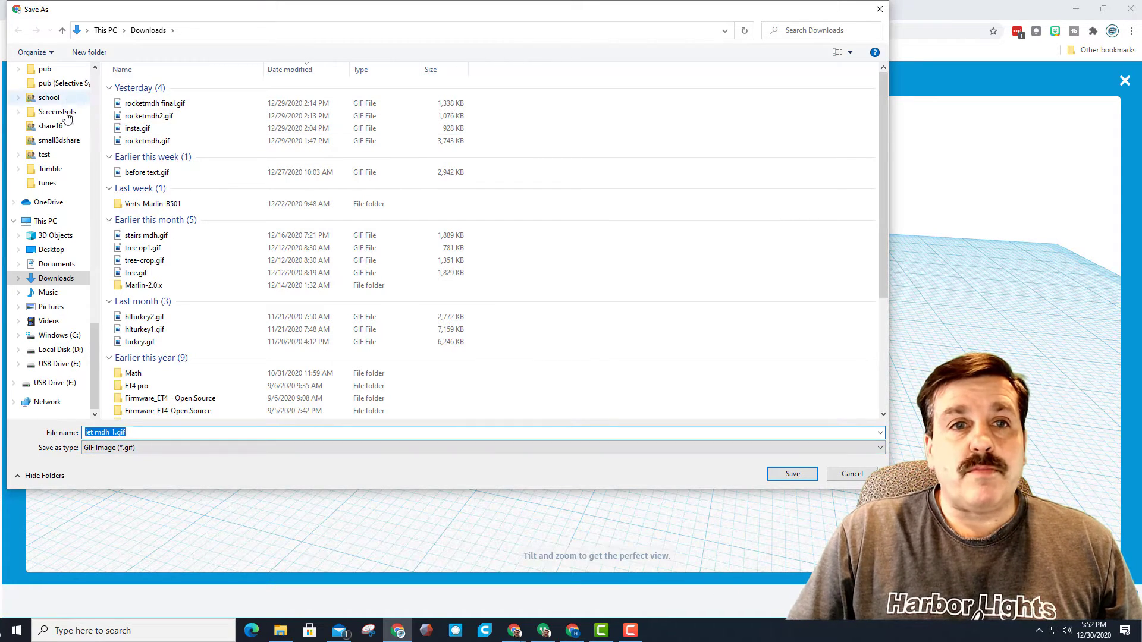
drag(93, 339, 76, 78)
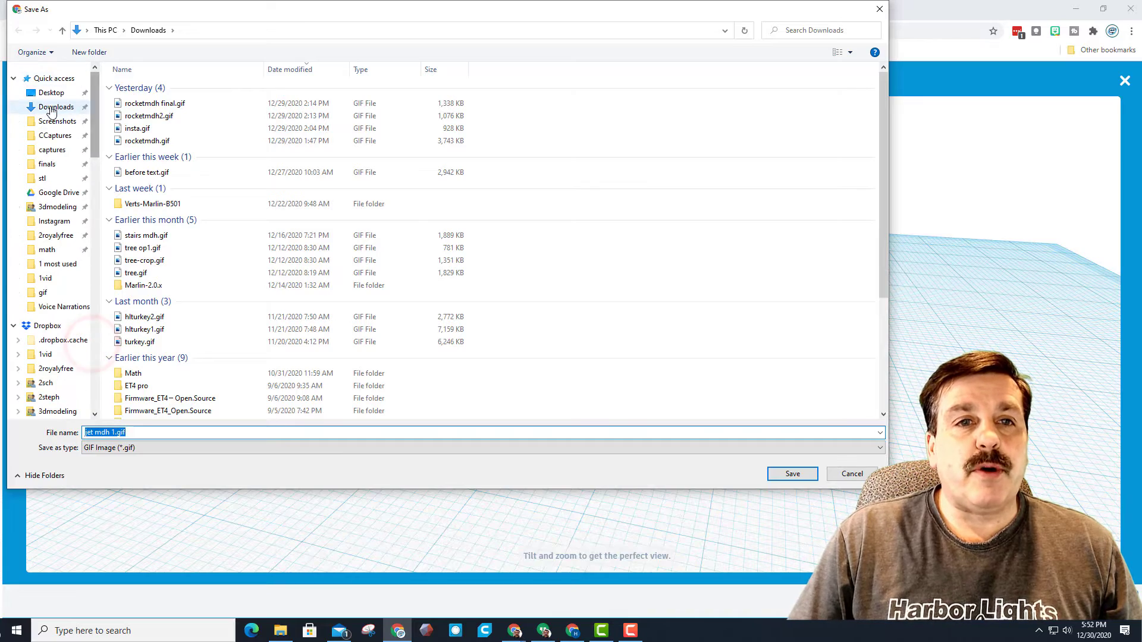
click(778, 472)
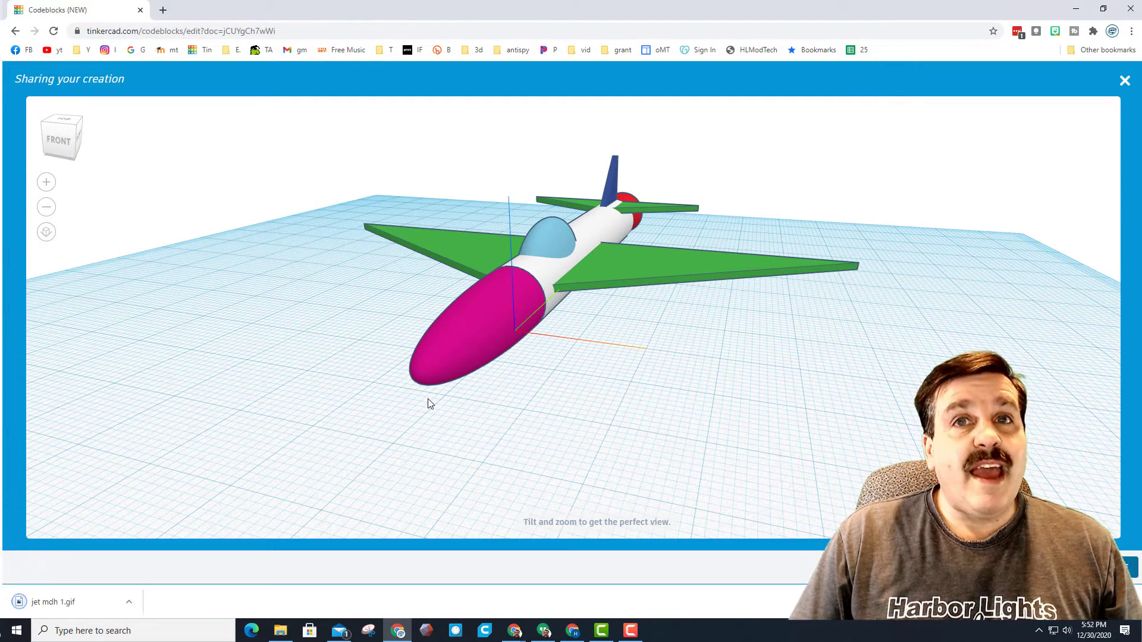
Open the ezgif.com Crop tool in a new browser tab and upload jet mdh 1.gif from Downloads.
click(164, 10)
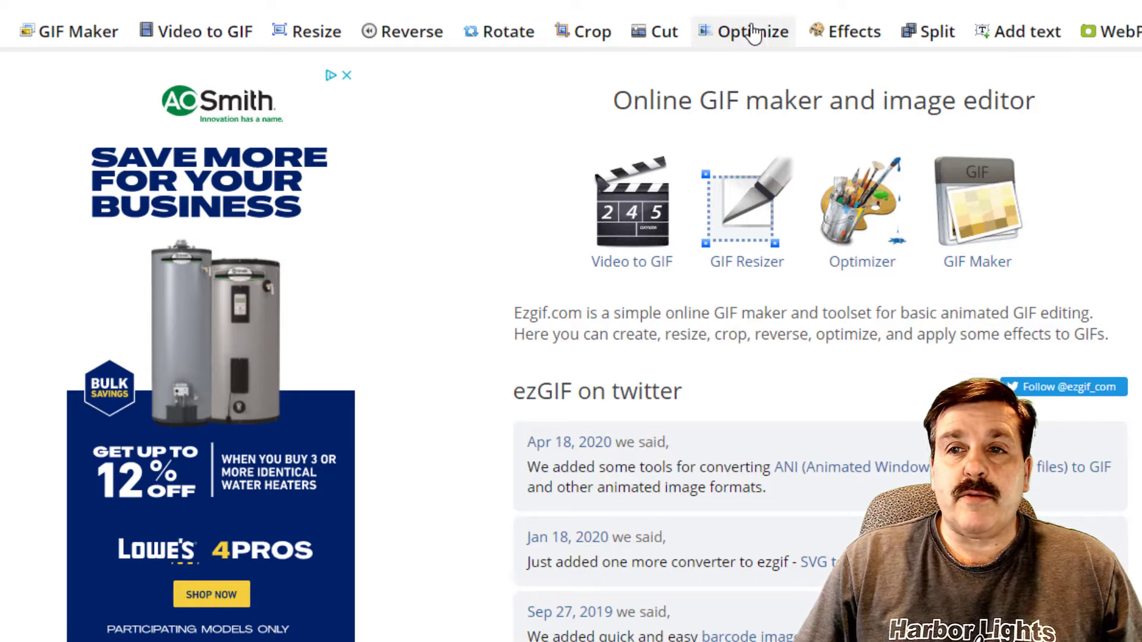
click(584, 41)
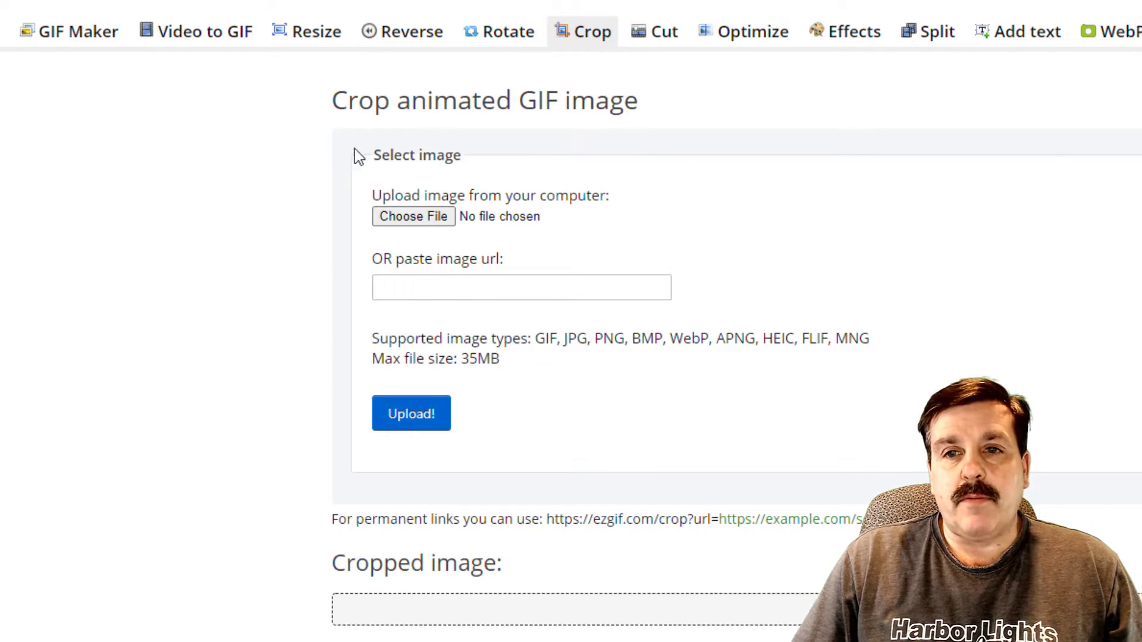
click(412, 216)
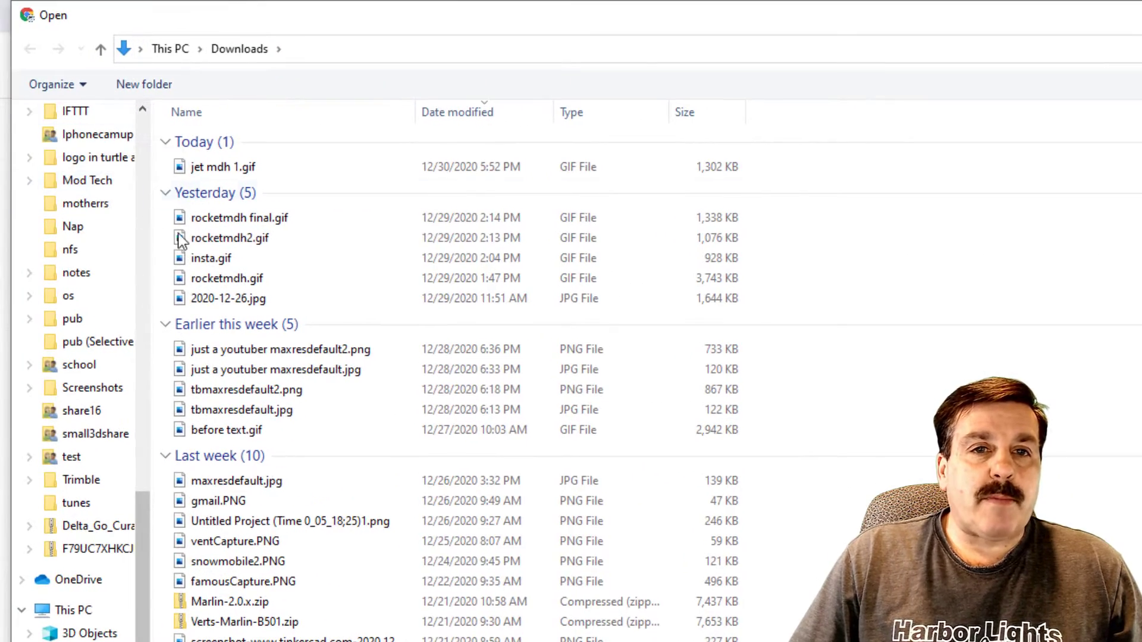
click(196, 167)
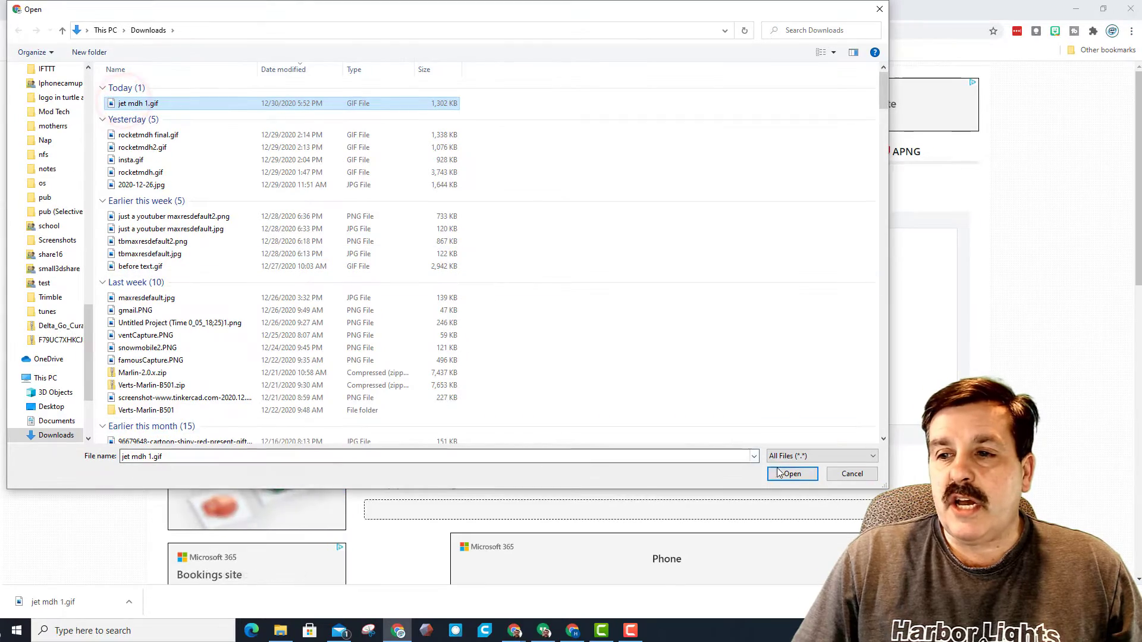
click(793, 474)
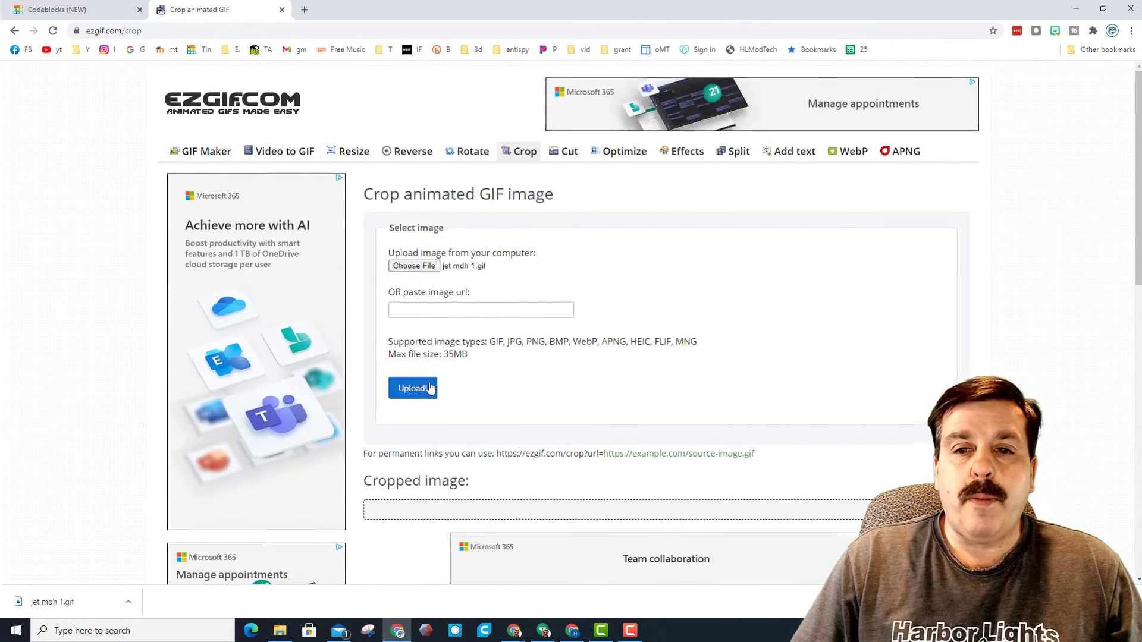
click(410, 388)
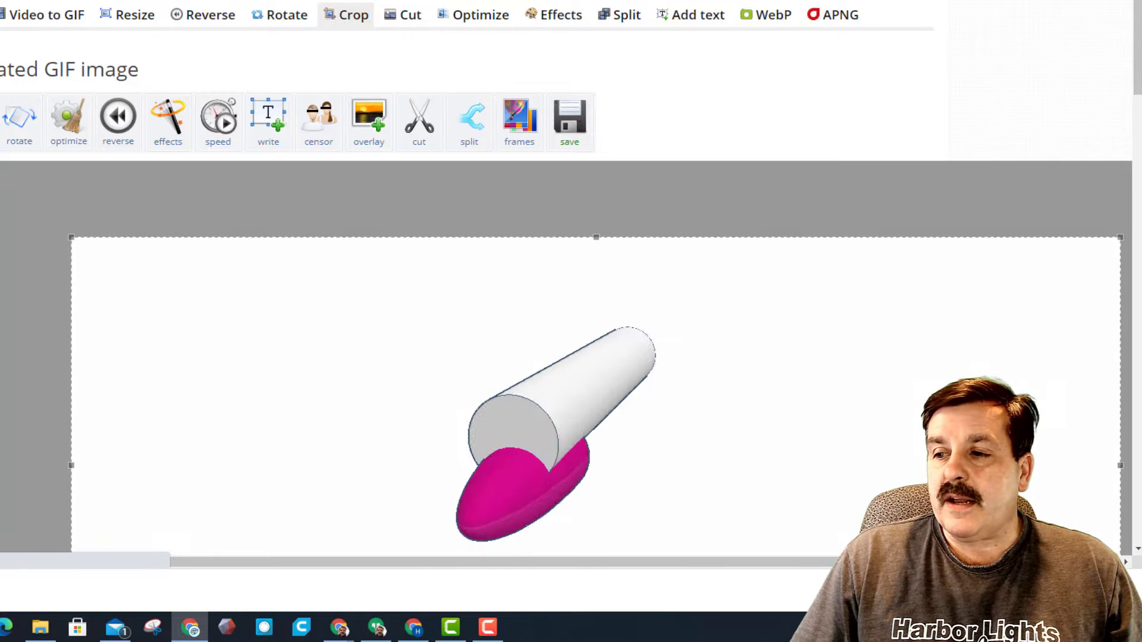
scroll(713, 184, down, 4)
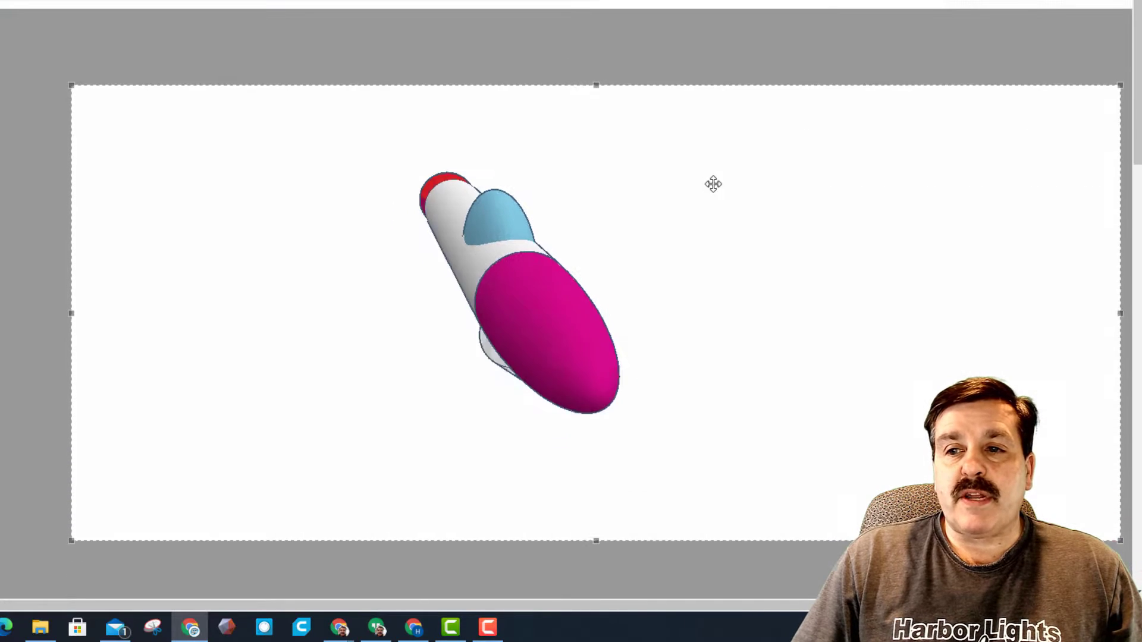
scroll(627, 188, up, 2)
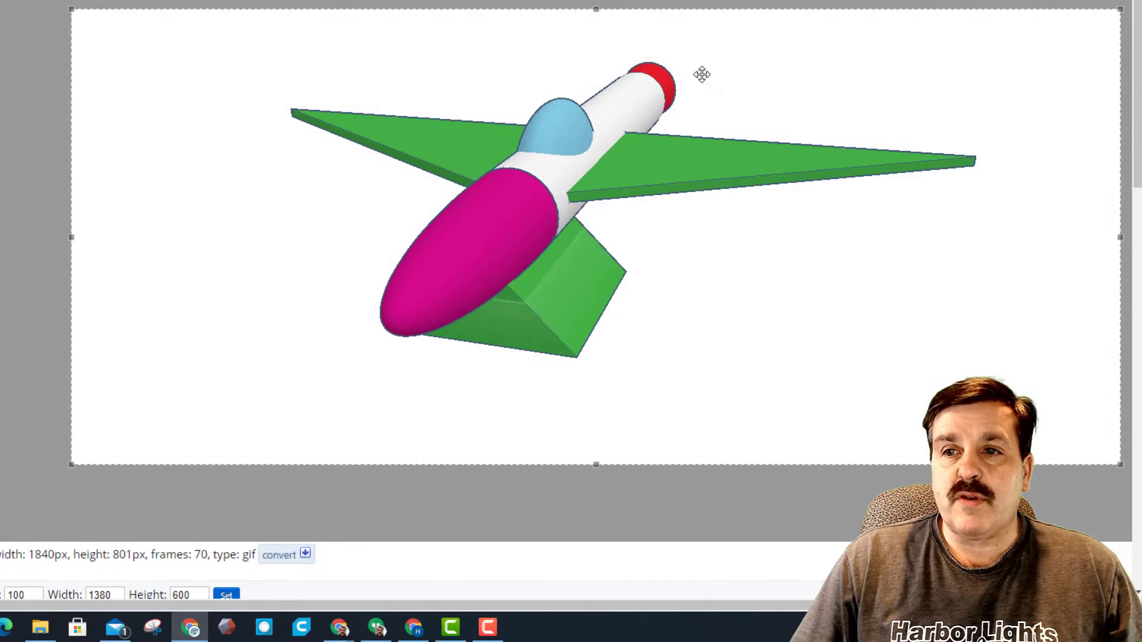
drag(596, 9, 587, 0)
drag(667, 28, 667, 26)
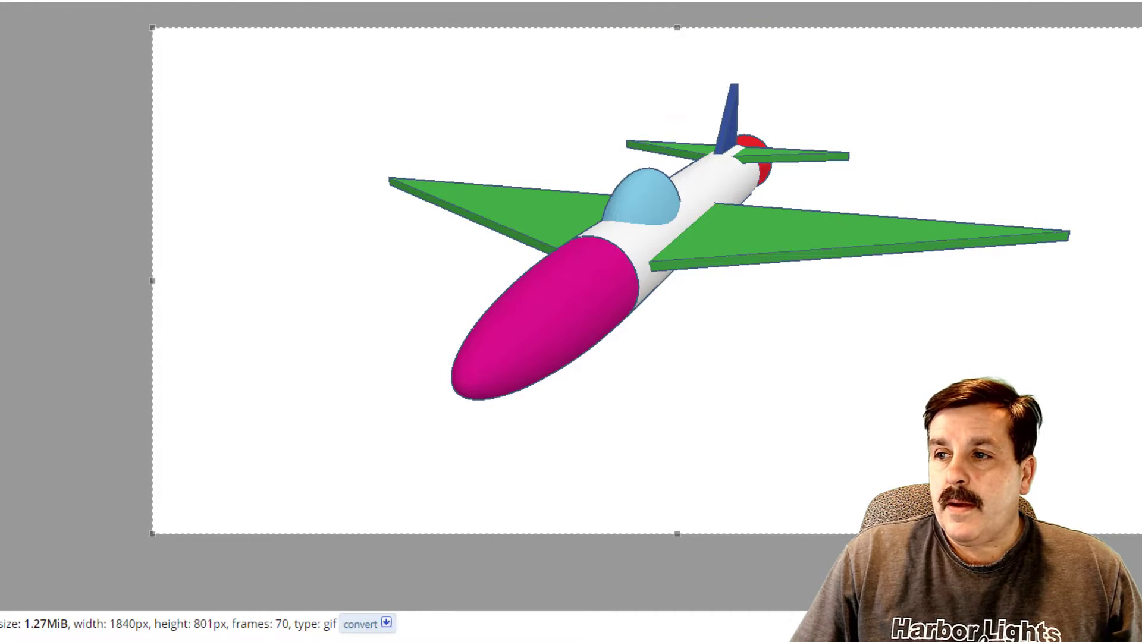
drag(1139, 281, 1096, 296)
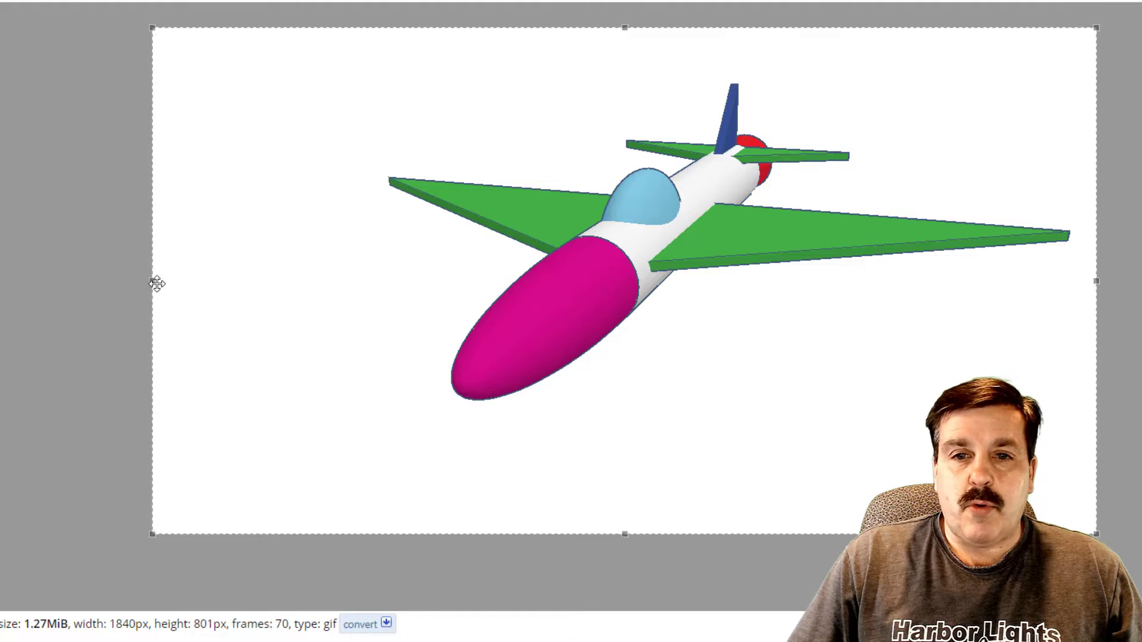
drag(154, 282, 239, 270)
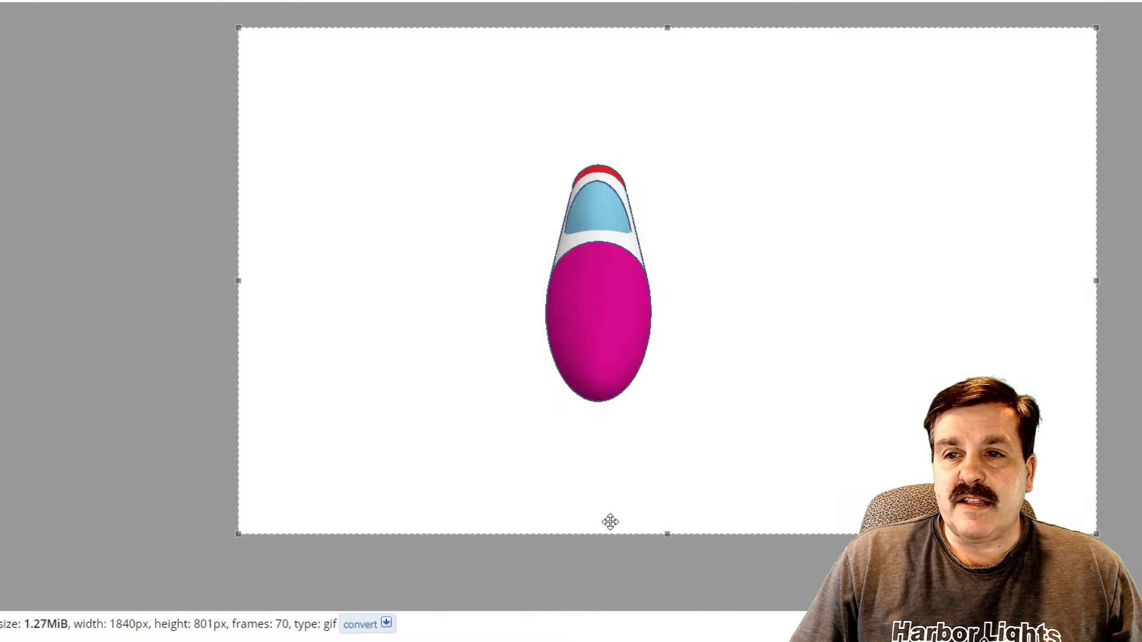
click(666, 538)
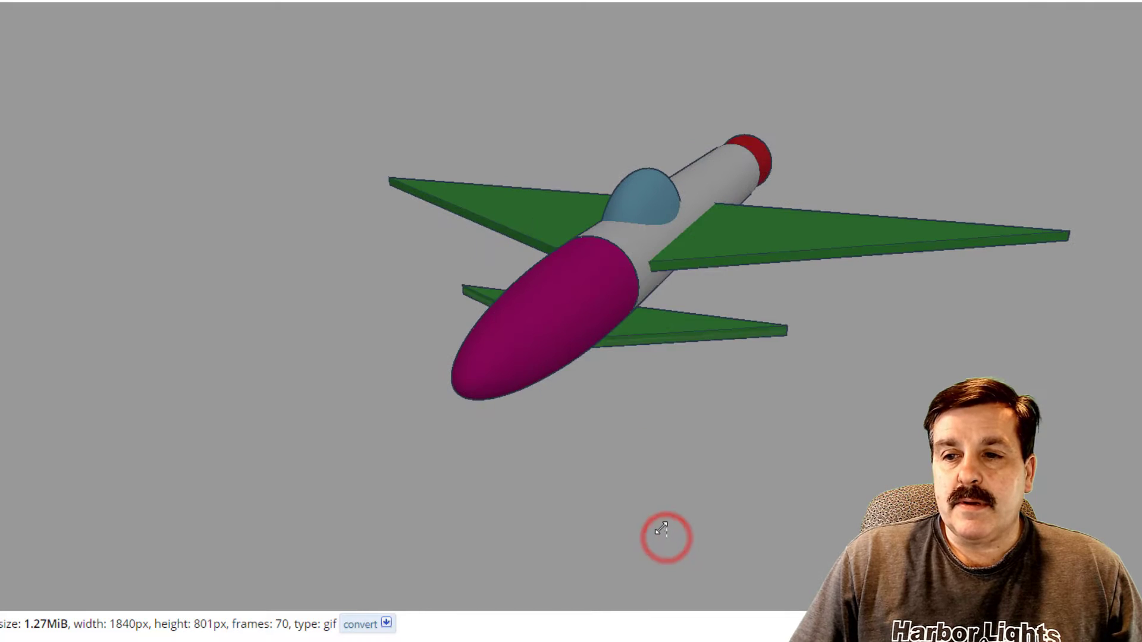
Draw a crop region around the whole jet, about 1077 by 658 px, and crop the GIF to it.
drag(208, 35, 1134, 540)
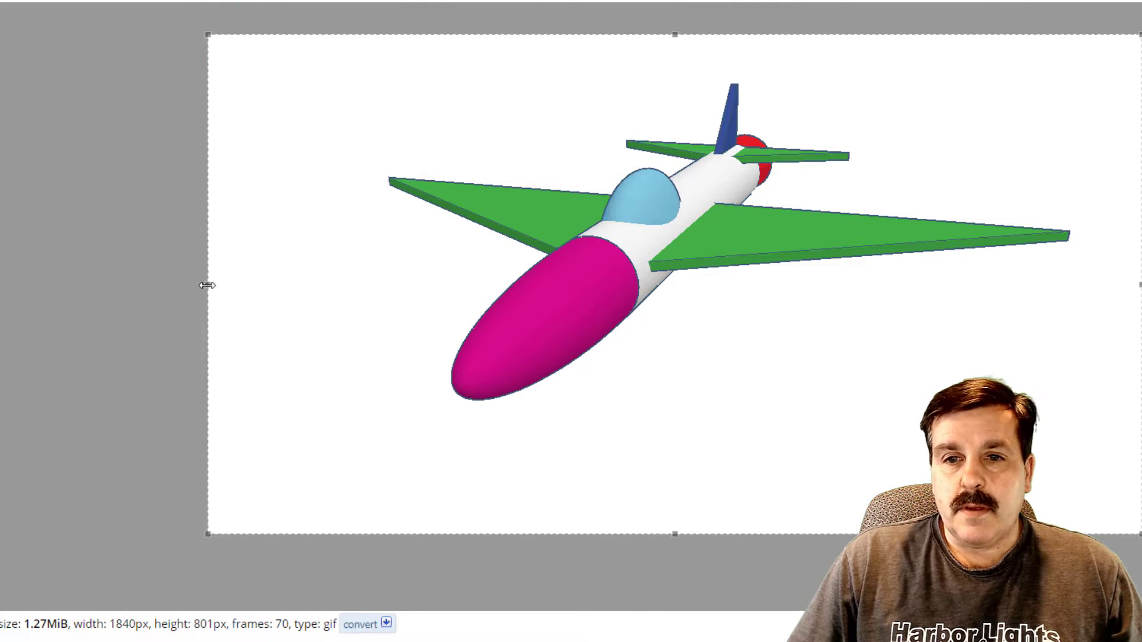
drag(207, 286, 252, 284)
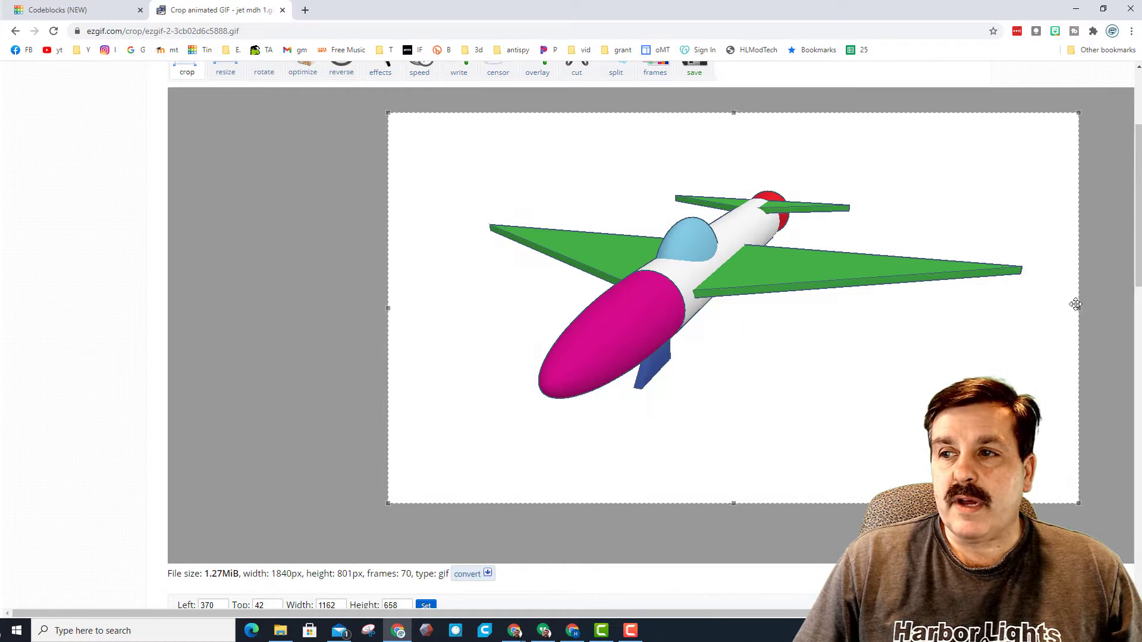
drag(1078, 310, 1048, 311)
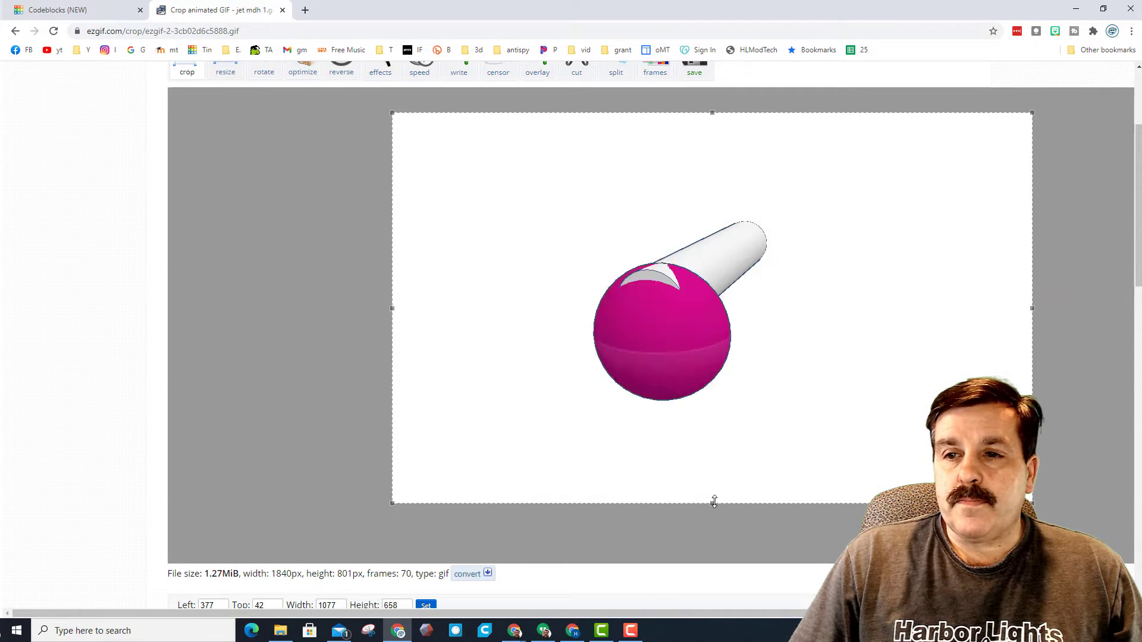
scroll(181, 352, down, 1)
scroll(179, 351, up, 1)
scroll(179, 350, down, 6)
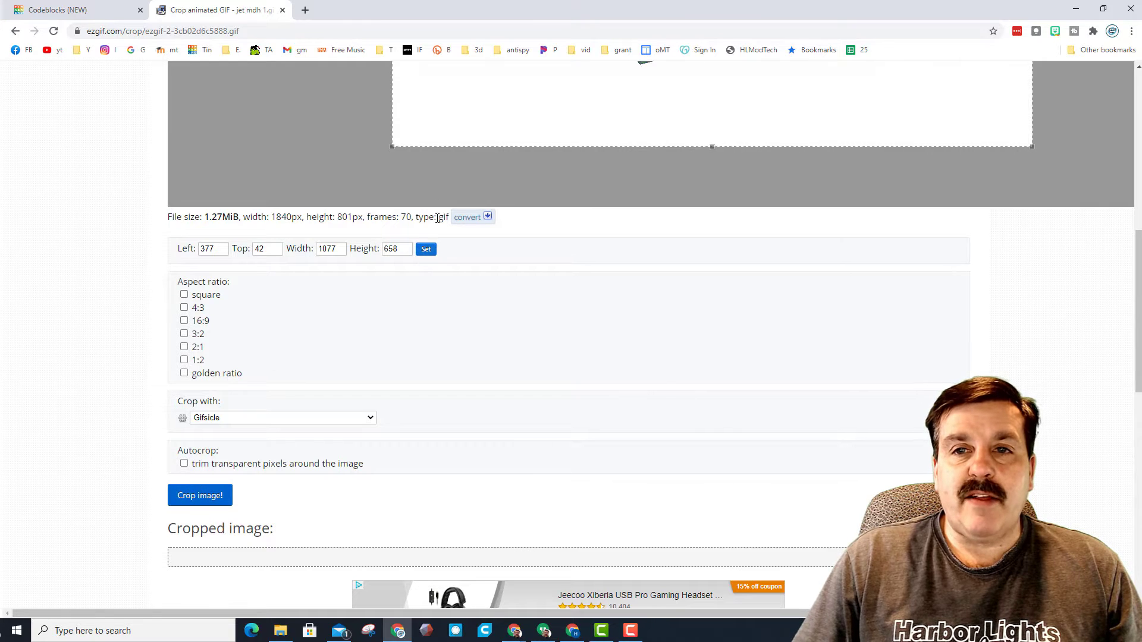
click(207, 496)
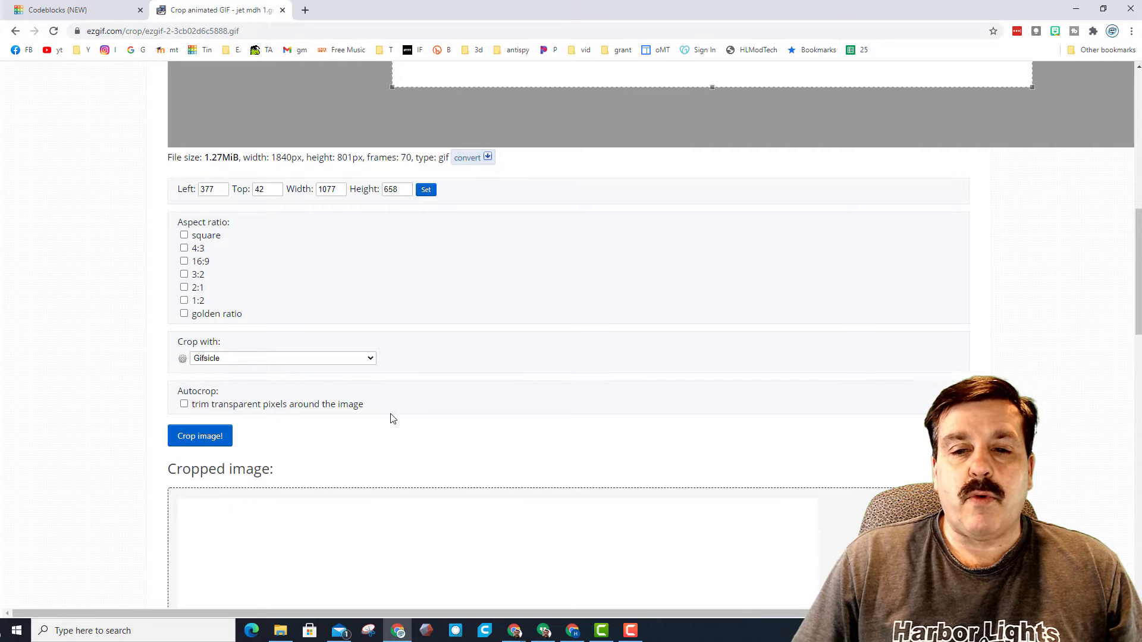
Optimize the cropped GIF with the "Remove every 4th frame" method.
scroll(411, 402, down, 4)
scroll(357, 392, down, 4)
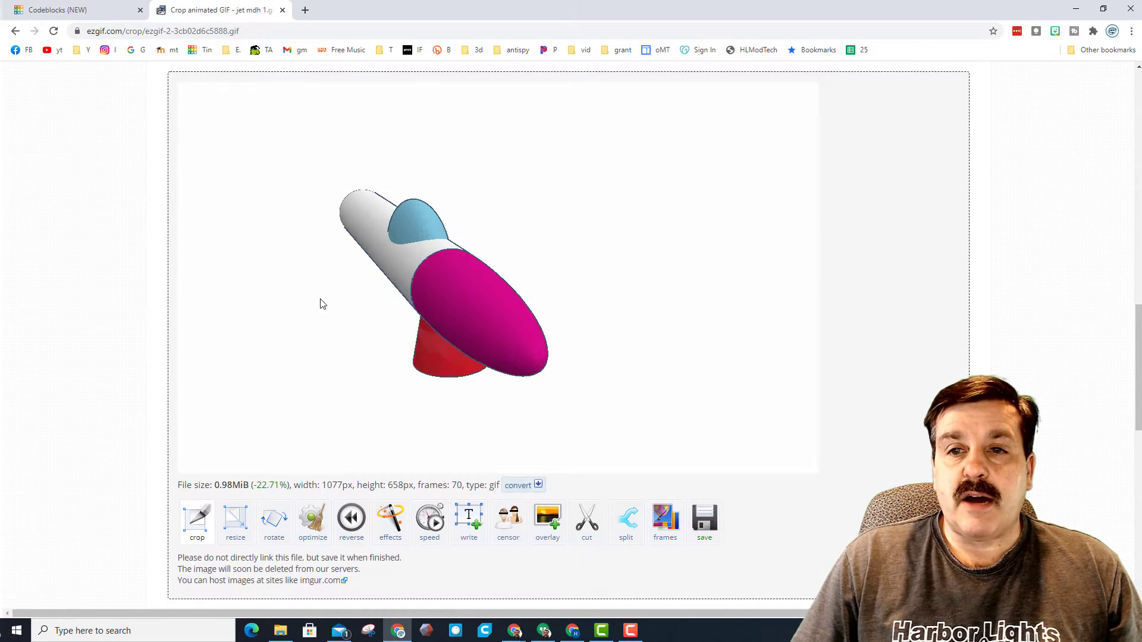
scroll(350, 313, up, 1)
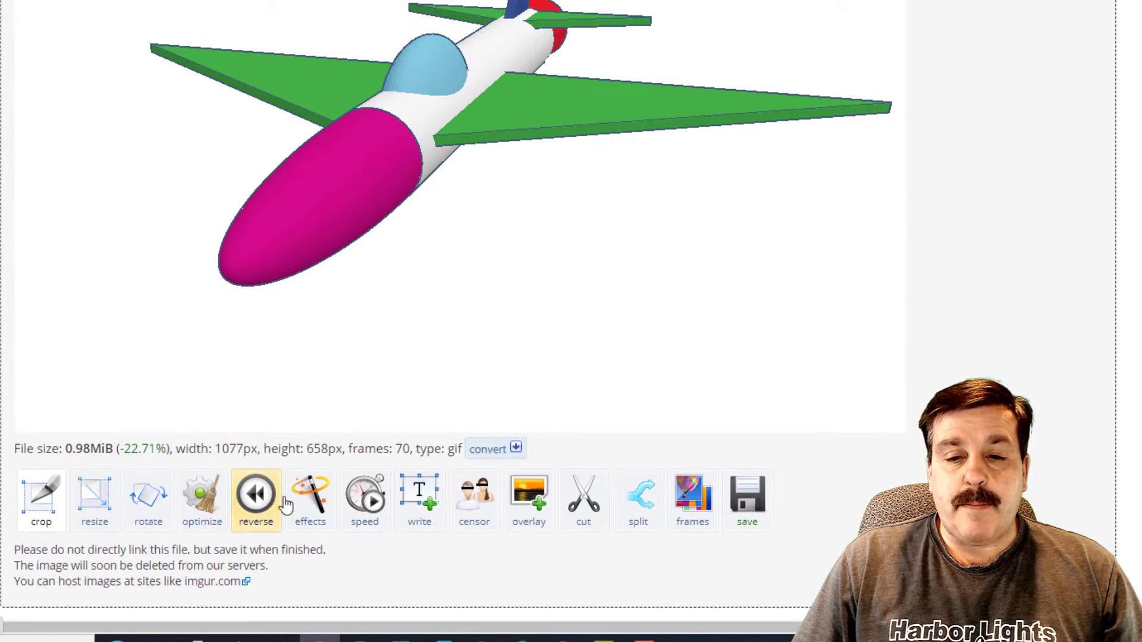
click(200, 516)
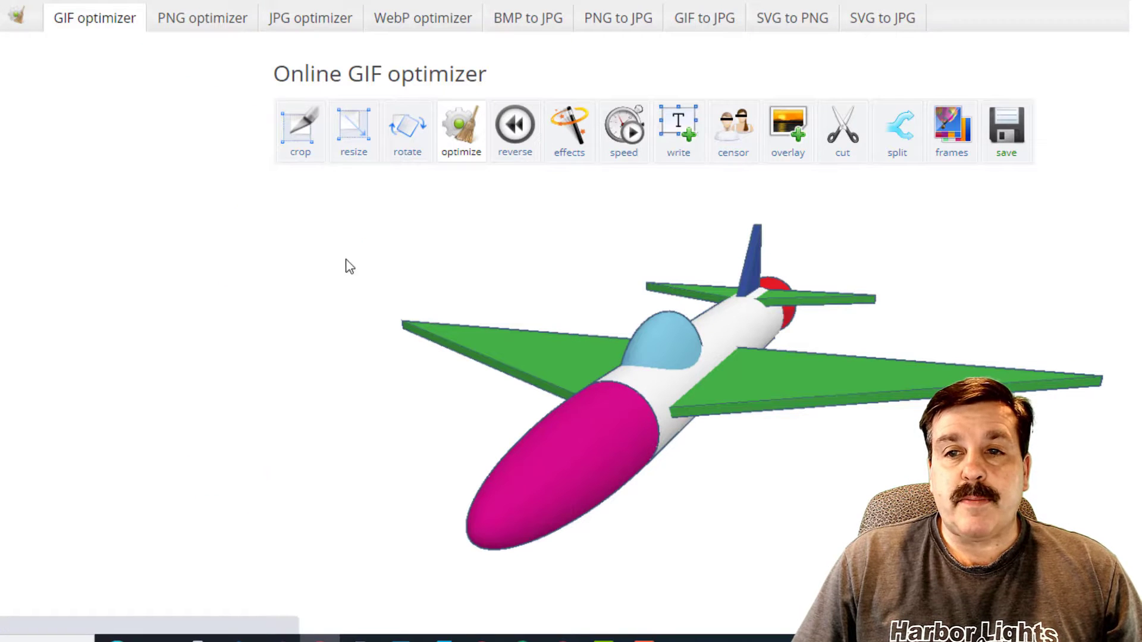
scroll(319, 269, down, 5)
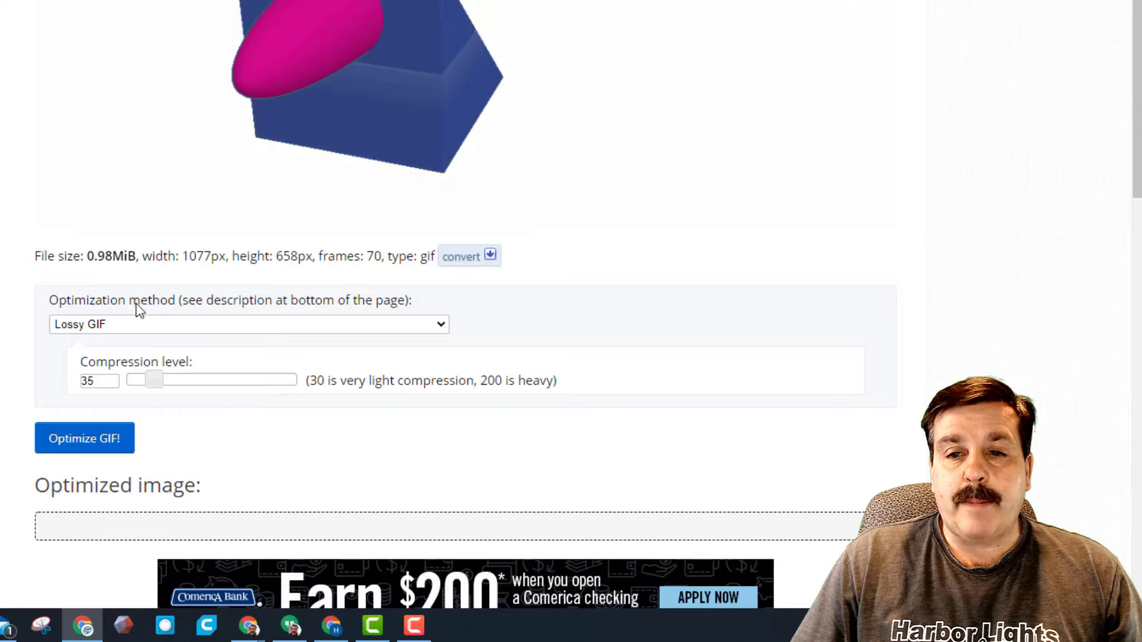
scroll(88, 271, down, 4)
scroll(89, 271, up, 3)
click(95, 239)
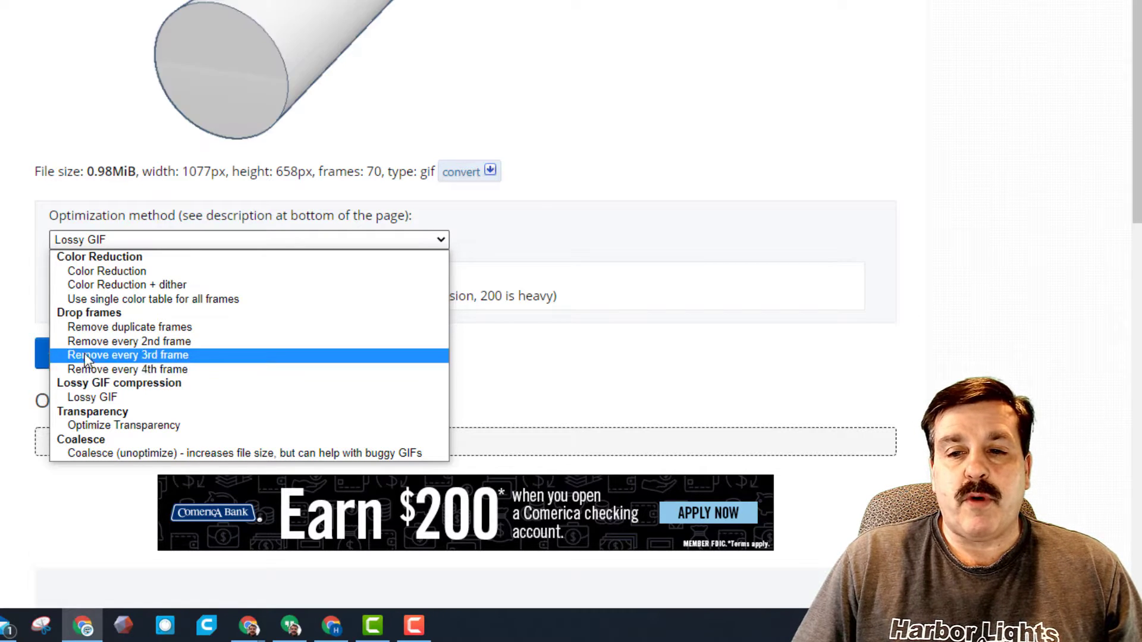
click(87, 374)
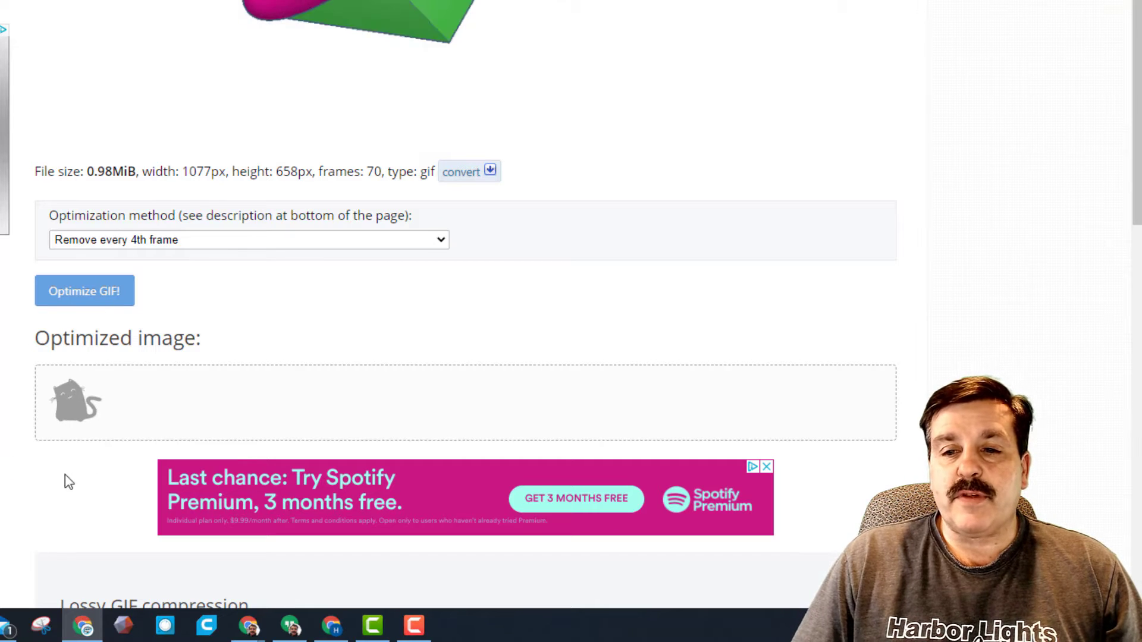
Open the optimized GIF in the Write tool and go to its last frame, #43.
scroll(27, 482, down, 3)
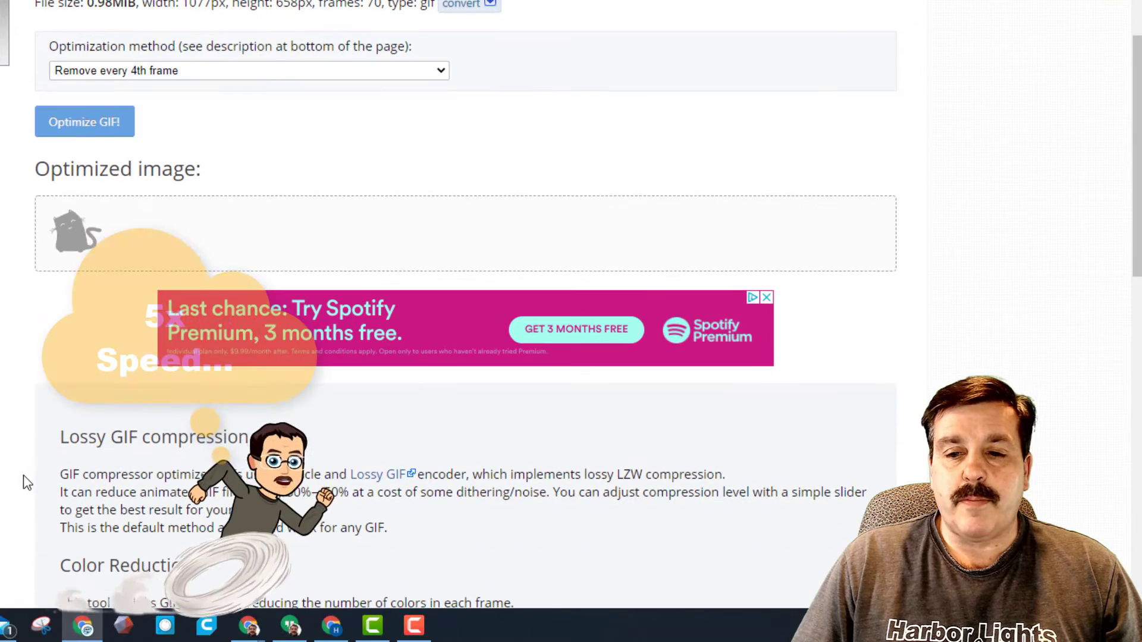
scroll(351, 446, down, 3)
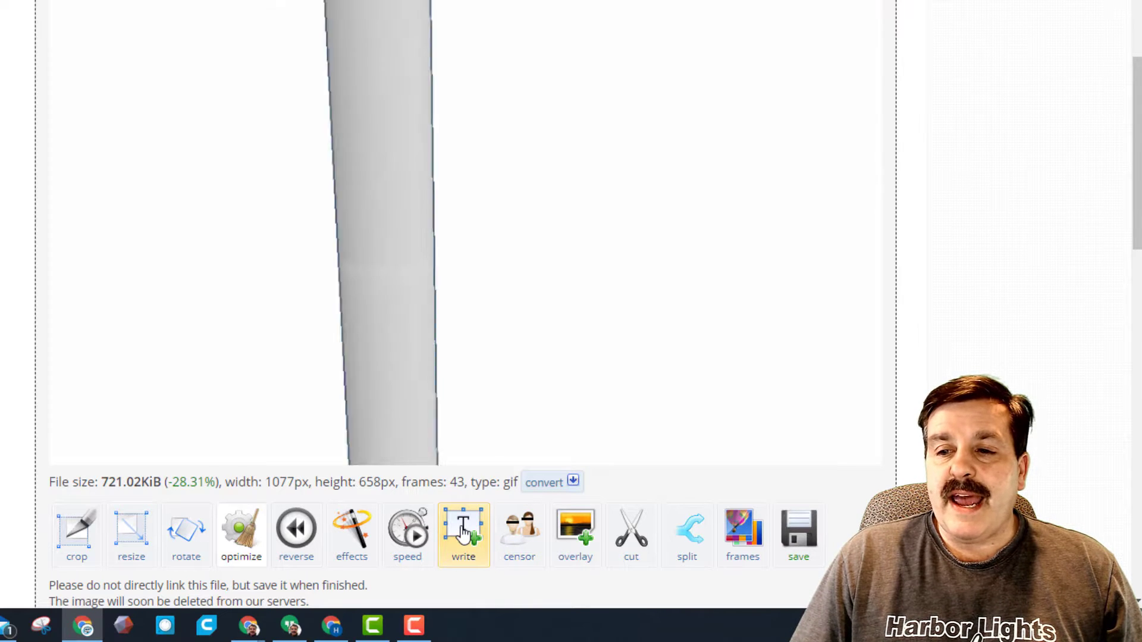
click(464, 532)
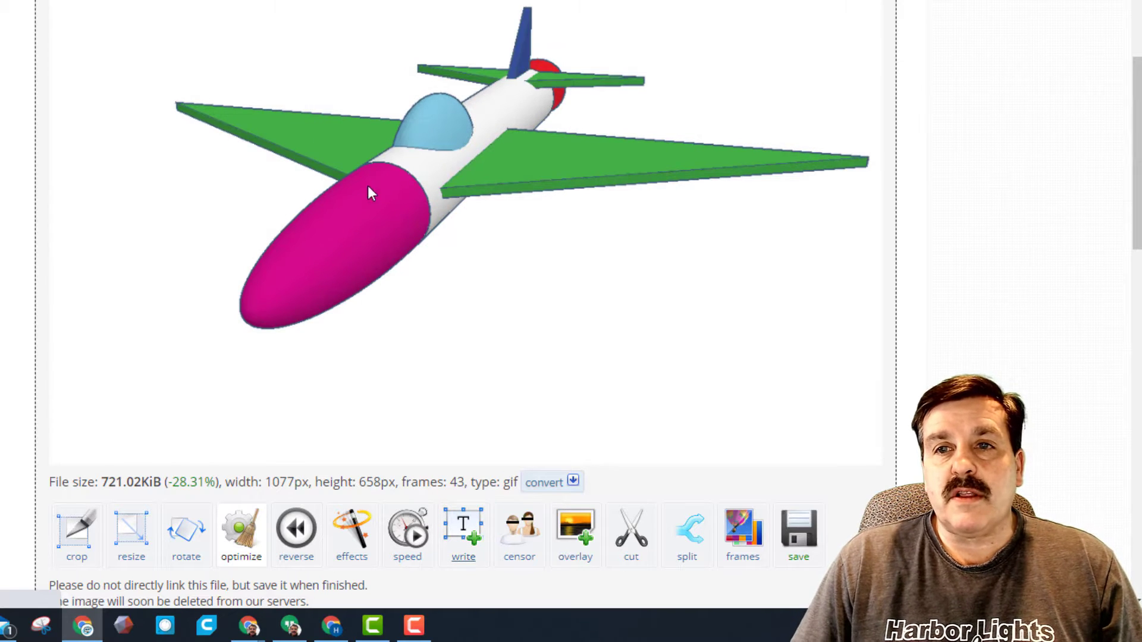
scroll(168, 198, down, 10)
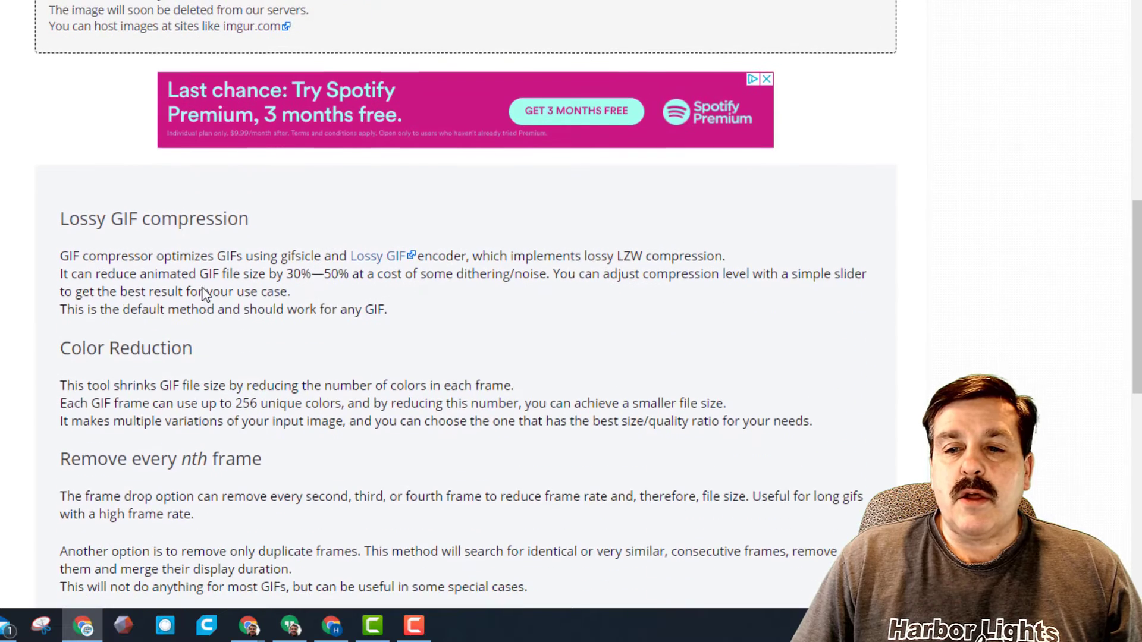
scroll(299, 367, up, 10)
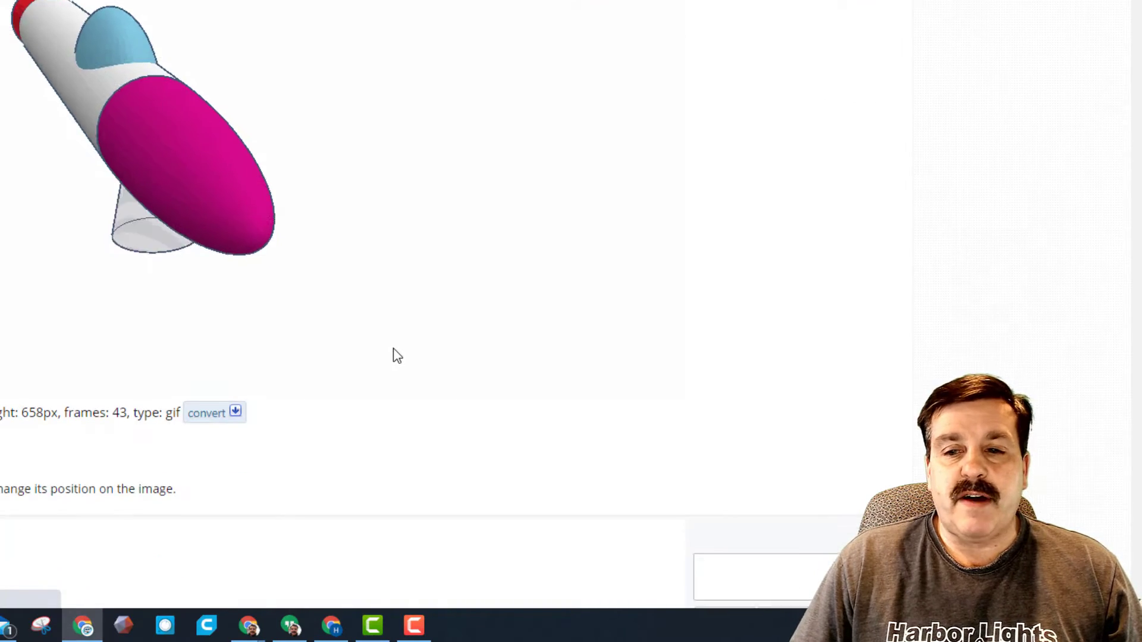
scroll(566, 262, down, 1)
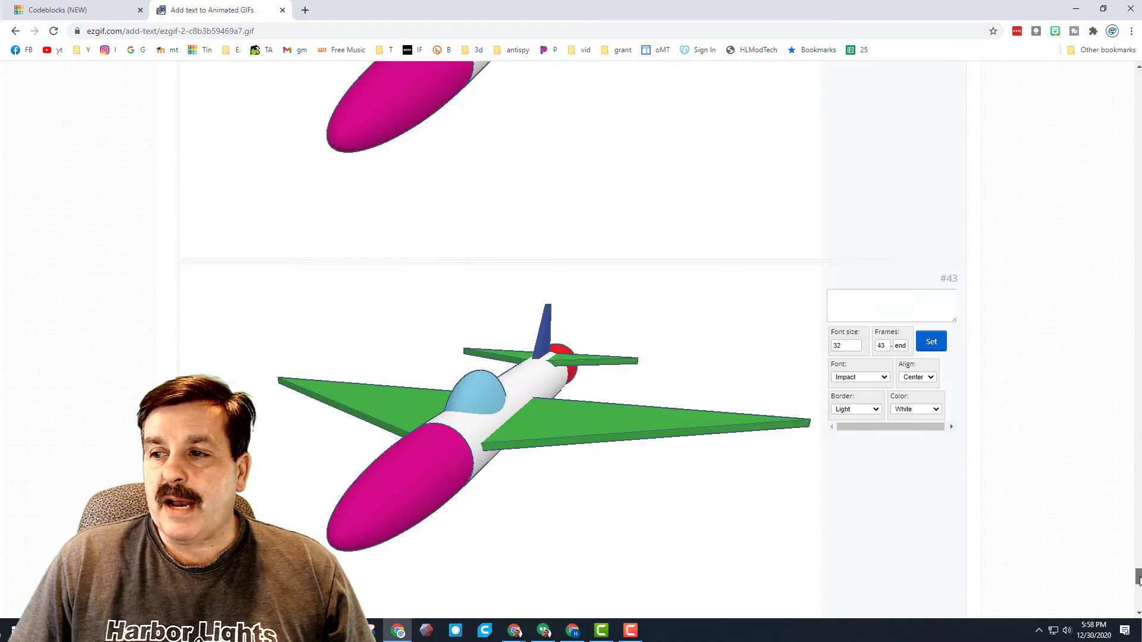
Return to frame #1 and enter the caption "Tinkercad Codeblocks" with font size 60.
mouse_move(1138, 94)
mouse_down()
mouse_move(1138, 595)
mouse_move(1137, 581)
mouse_up()
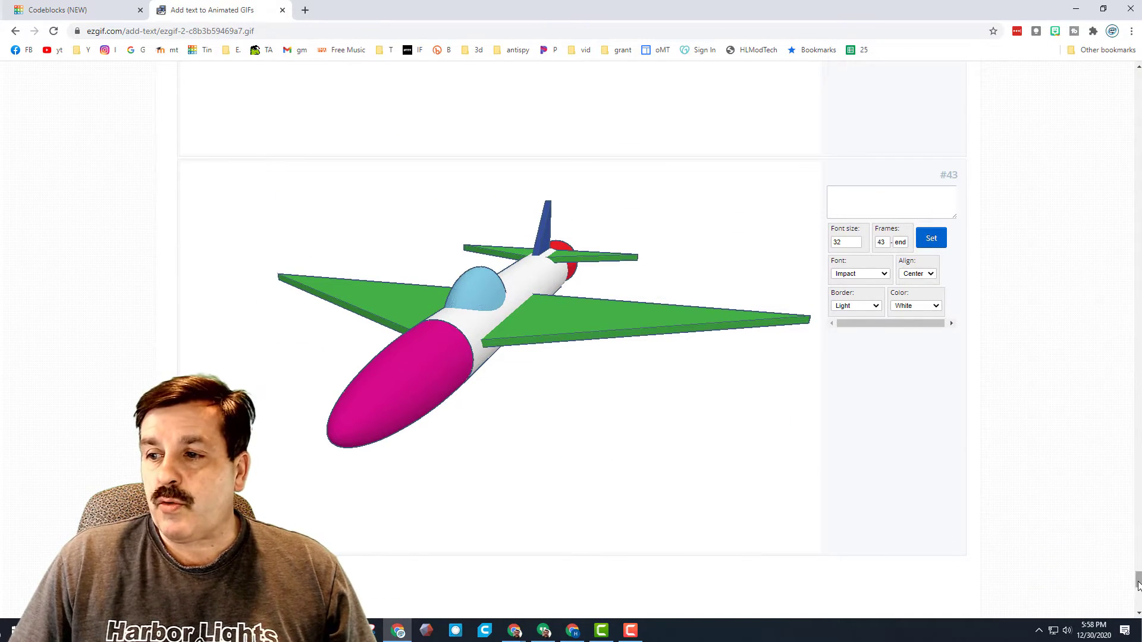
drag(1138, 585, 1137, 89)
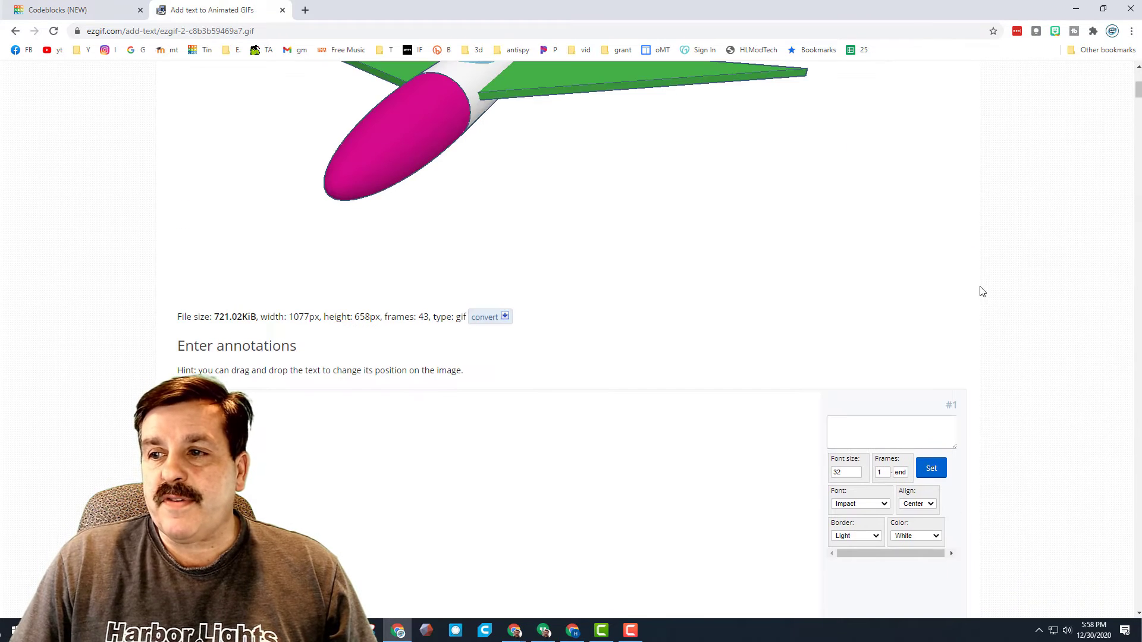
scroll(933, 280, down, 3)
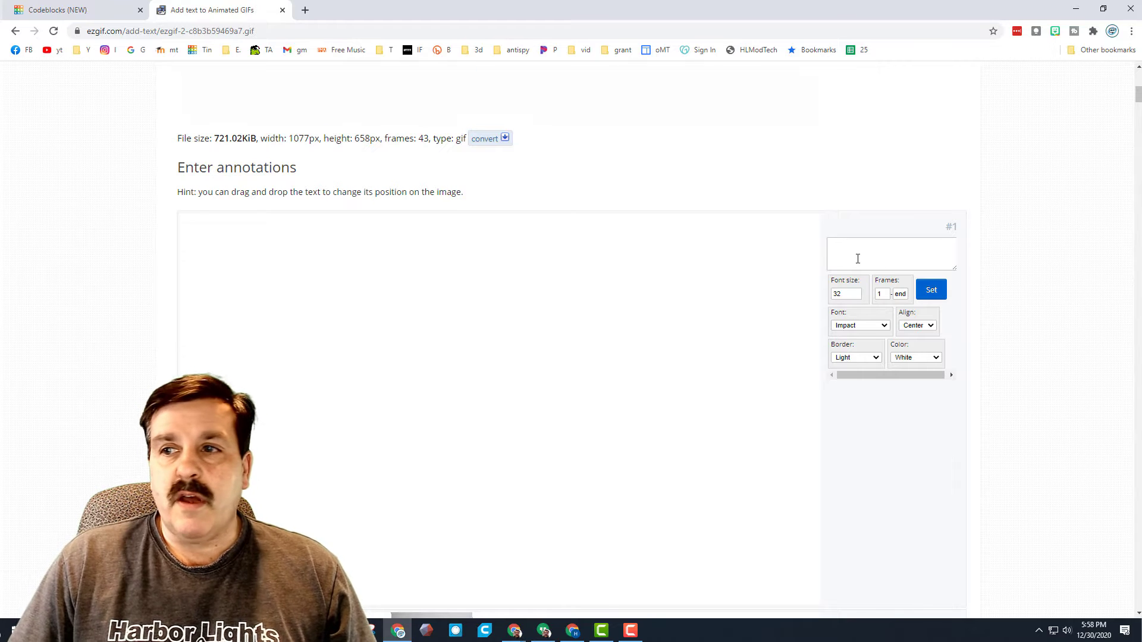
text(Tinkercad Codeblocks)
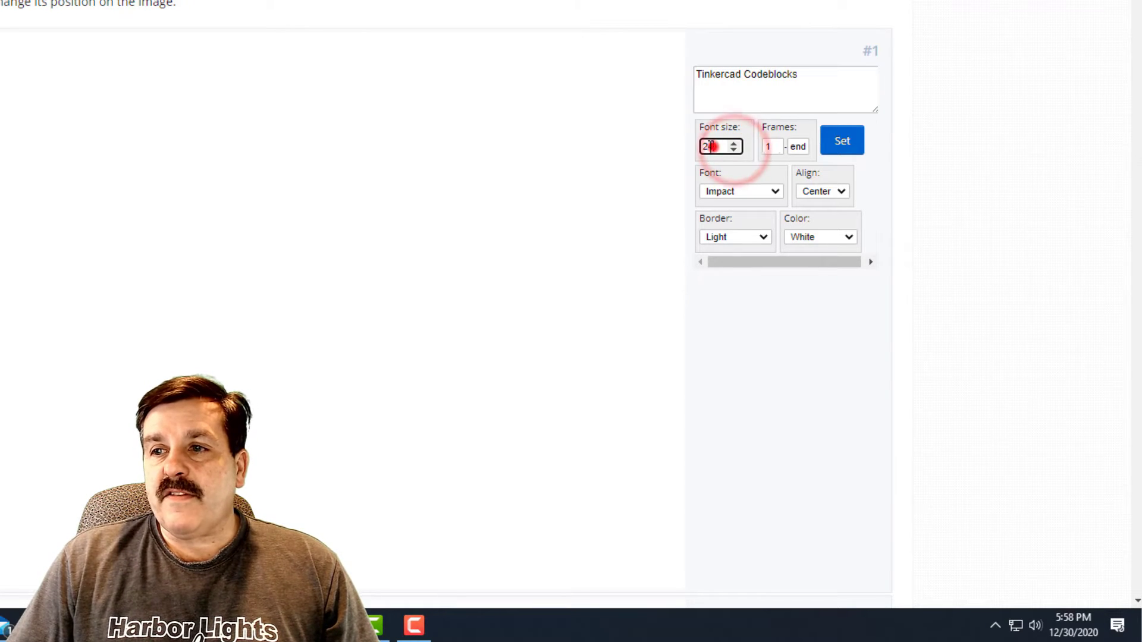
text(60)
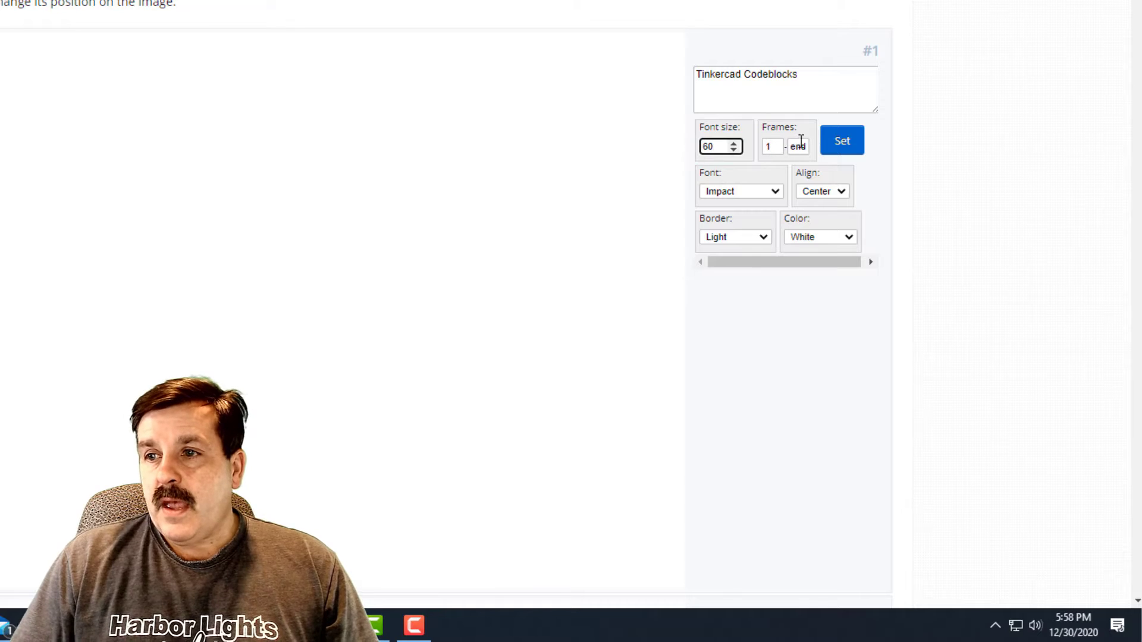
Limit the "Tinkercad Codeblocks" caption to frames 1–12 in Red, apply it, and move it to the top centre of the image.
click(800, 143)
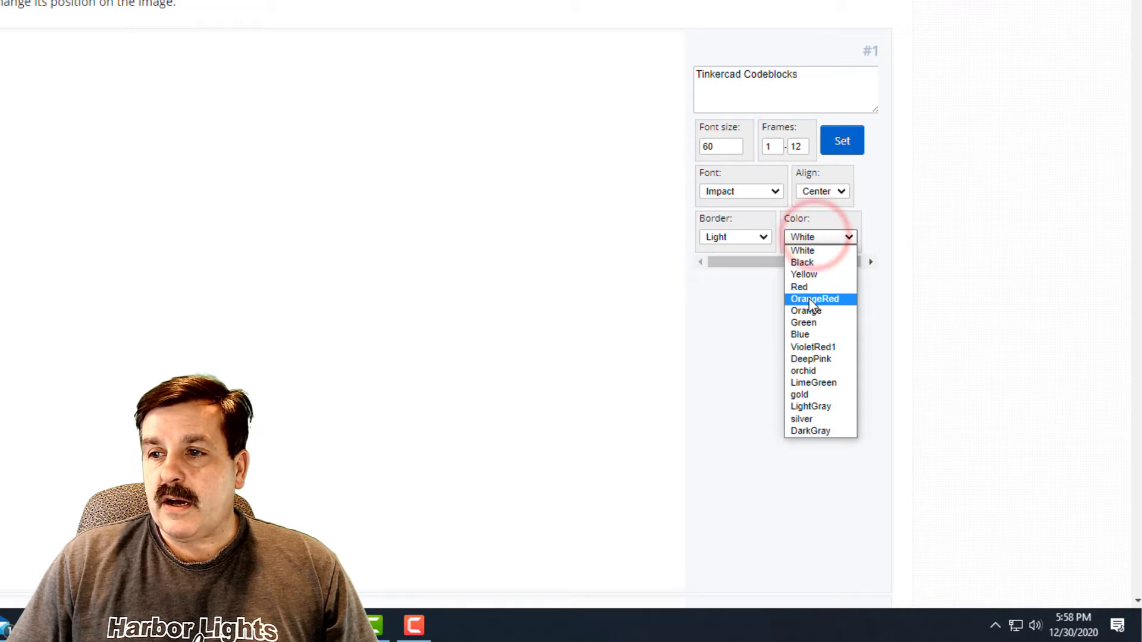
click(810, 287)
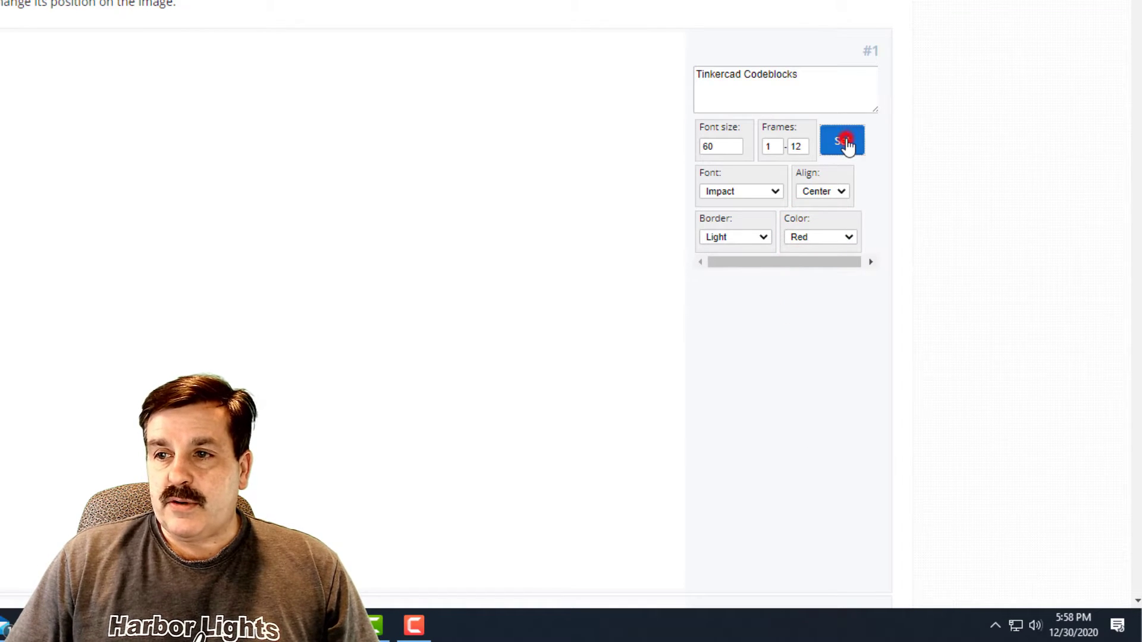
click(843, 141)
scroll(505, 208, down, 2)
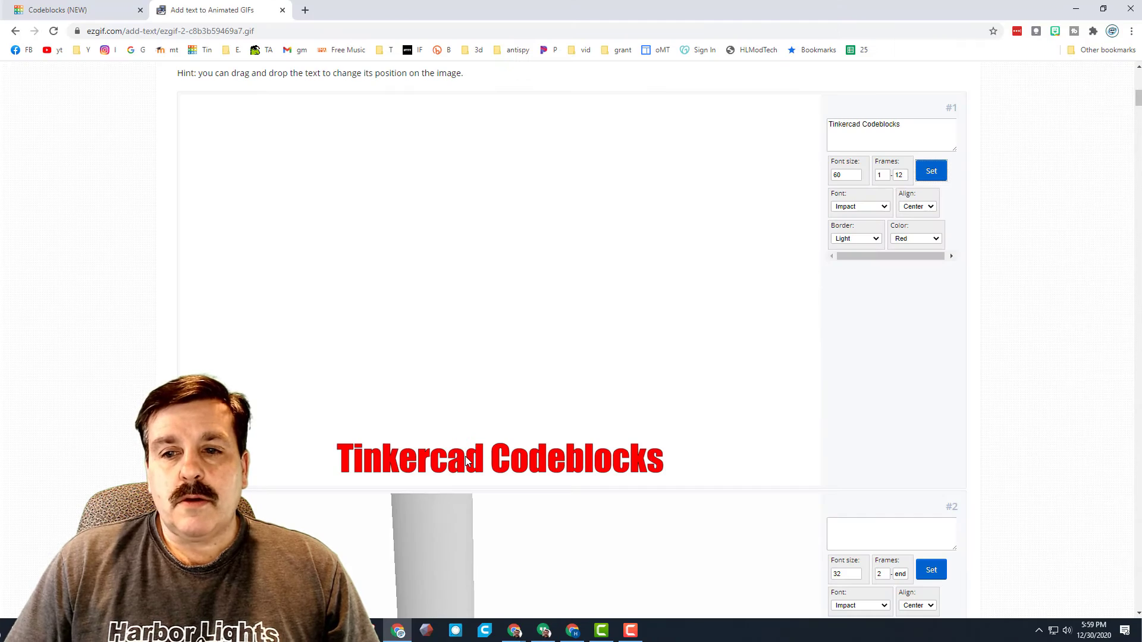
drag(466, 460, 461, 124)
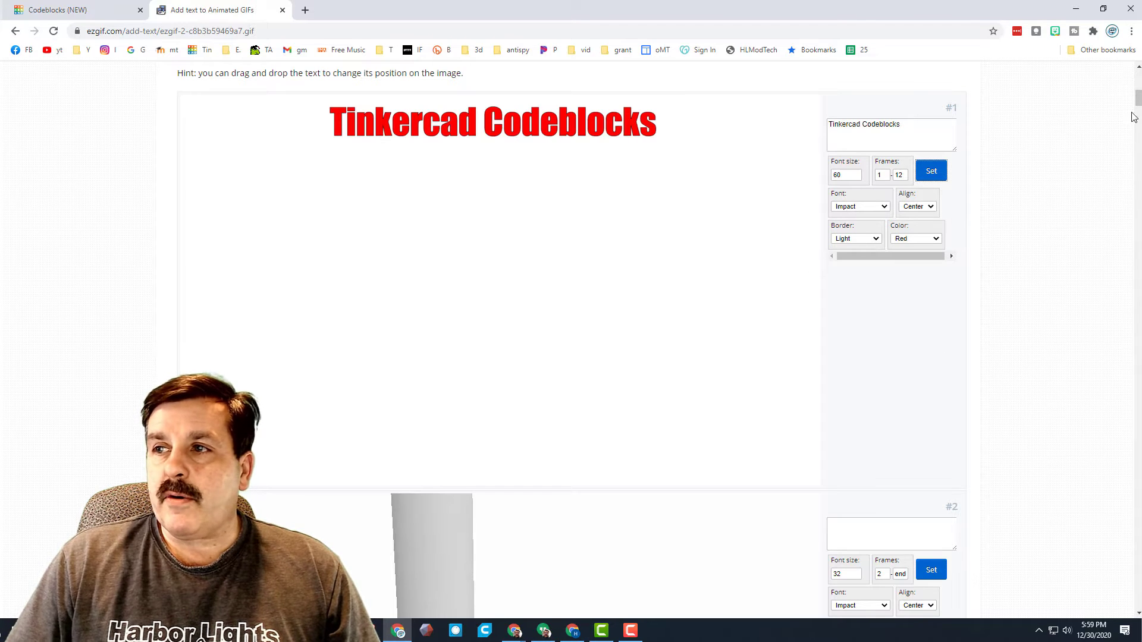
Enter the caption "HLModTech" on frame #13 with font size 60 and color Blue.
drag(1139, 101, 1138, 235)
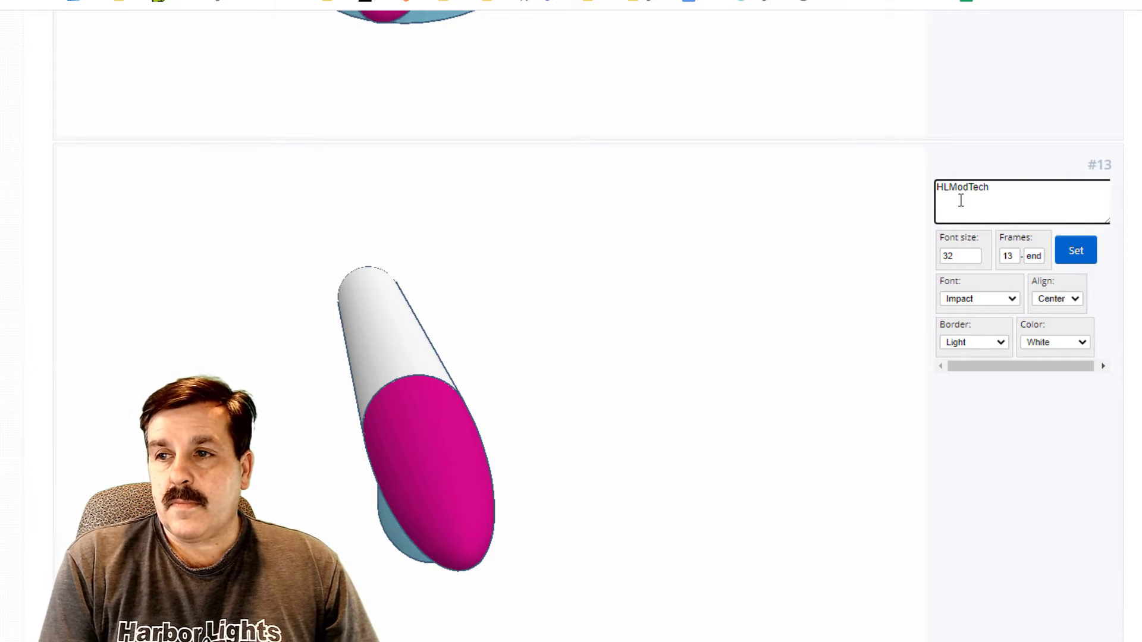
double_click(959, 252)
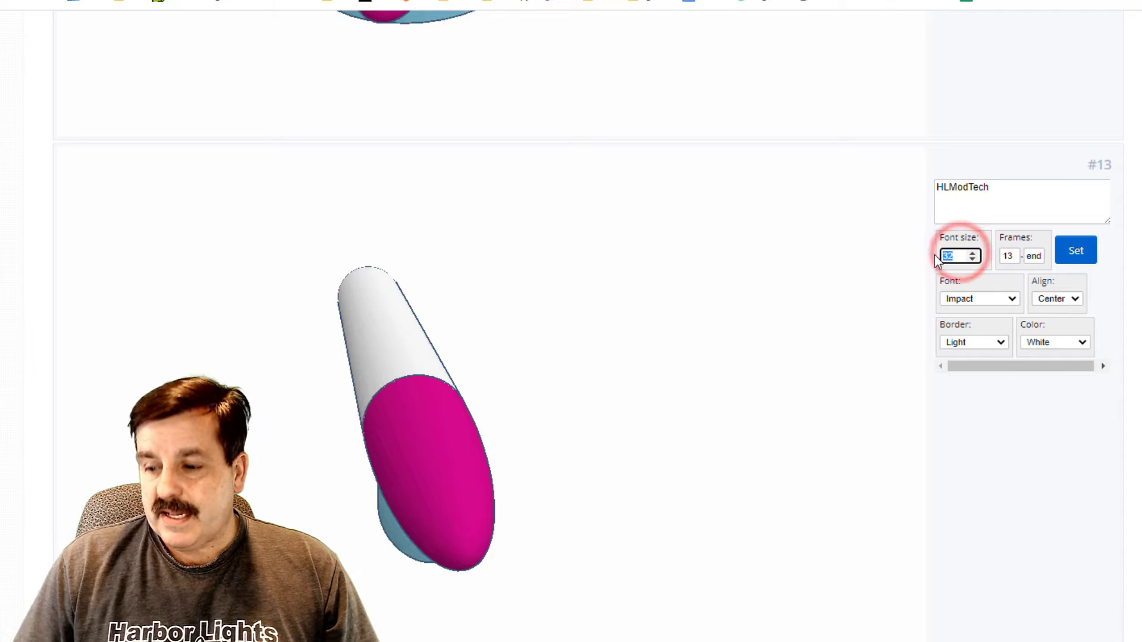
text(60)
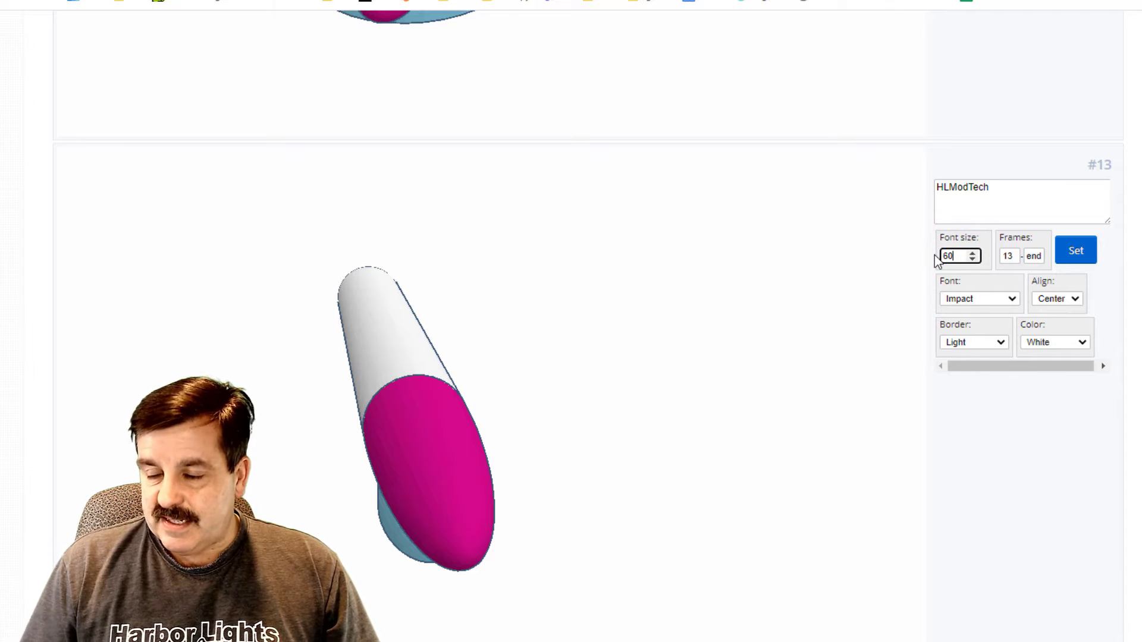
click(1038, 345)
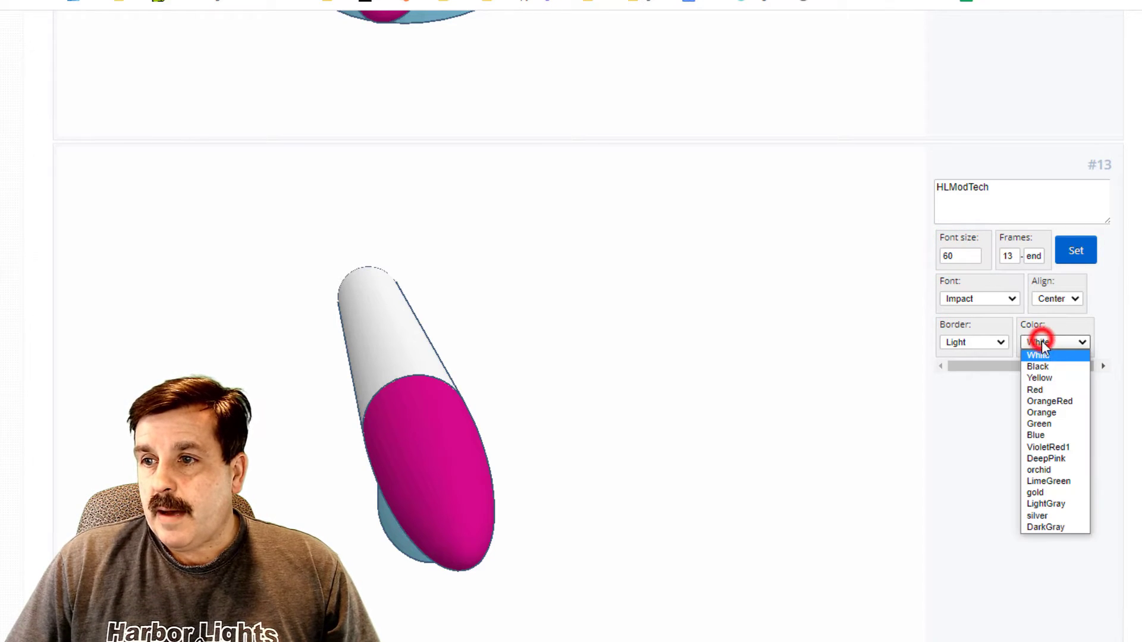
click(1044, 434)
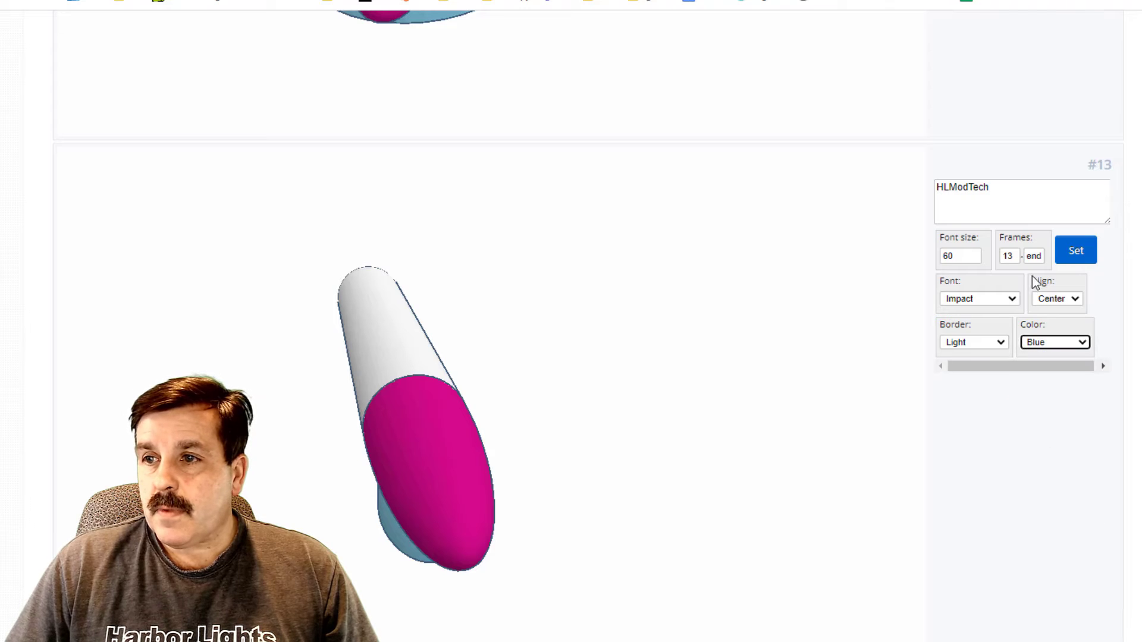
Limit the "HLModTech" caption to frames 13–25 with a Very strong border, apply it, and move it above the model.
double_click(1035, 254)
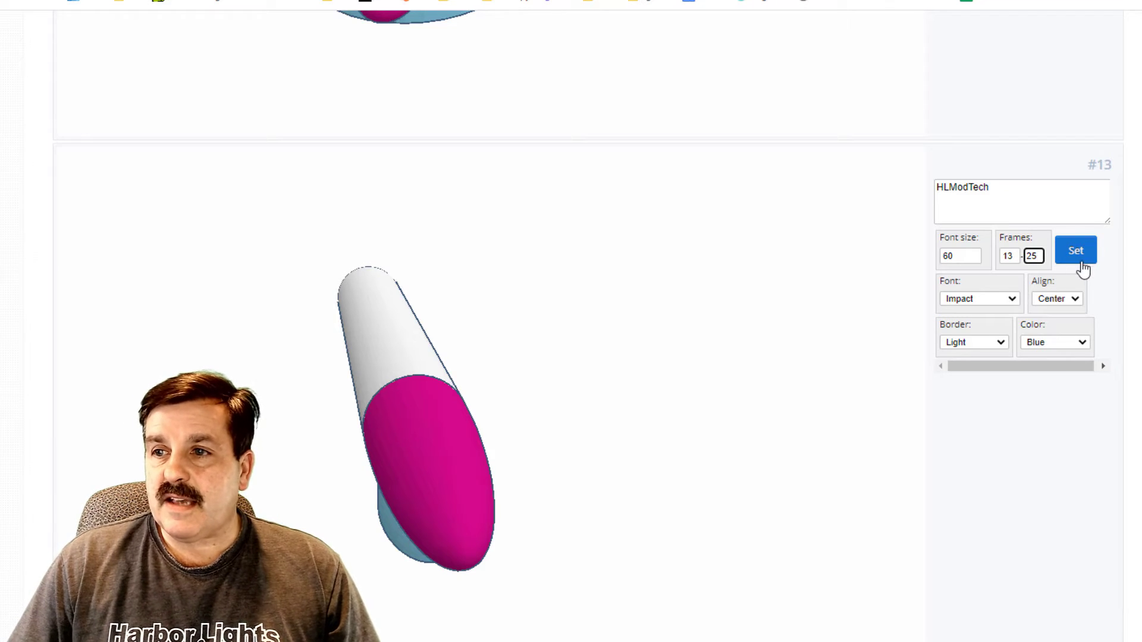
click(999, 343)
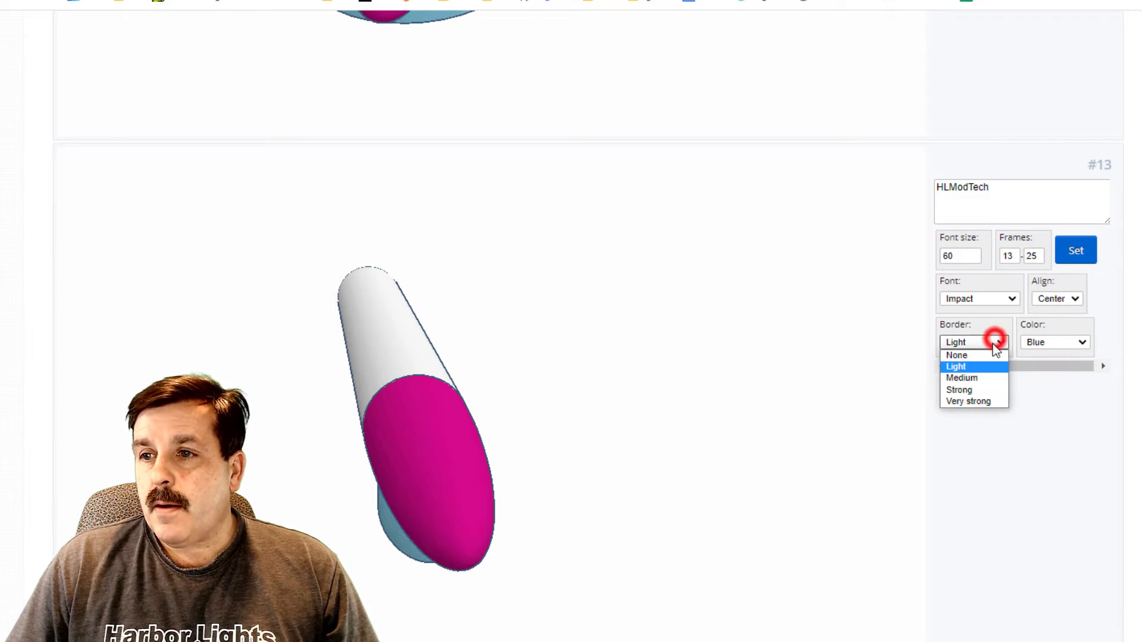
click(981, 400)
click(1076, 244)
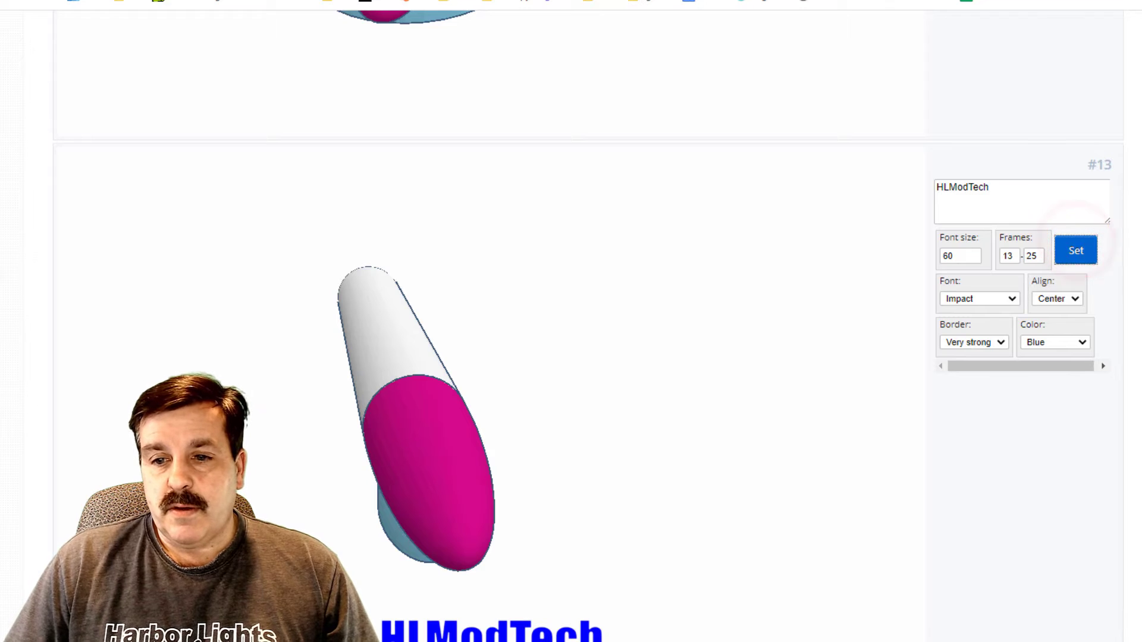
drag(457, 629, 439, 192)
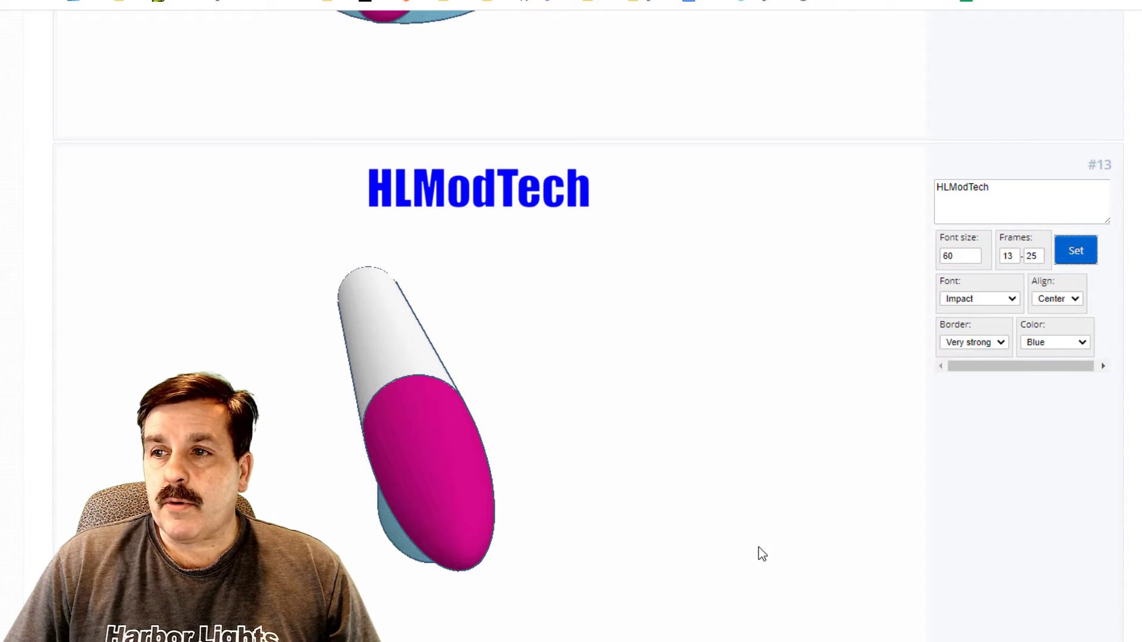
Enter the caption "YouTube" on frame #26 for frames 26–40, with color Red and font size 60.
scroll(571, 321, down, 20)
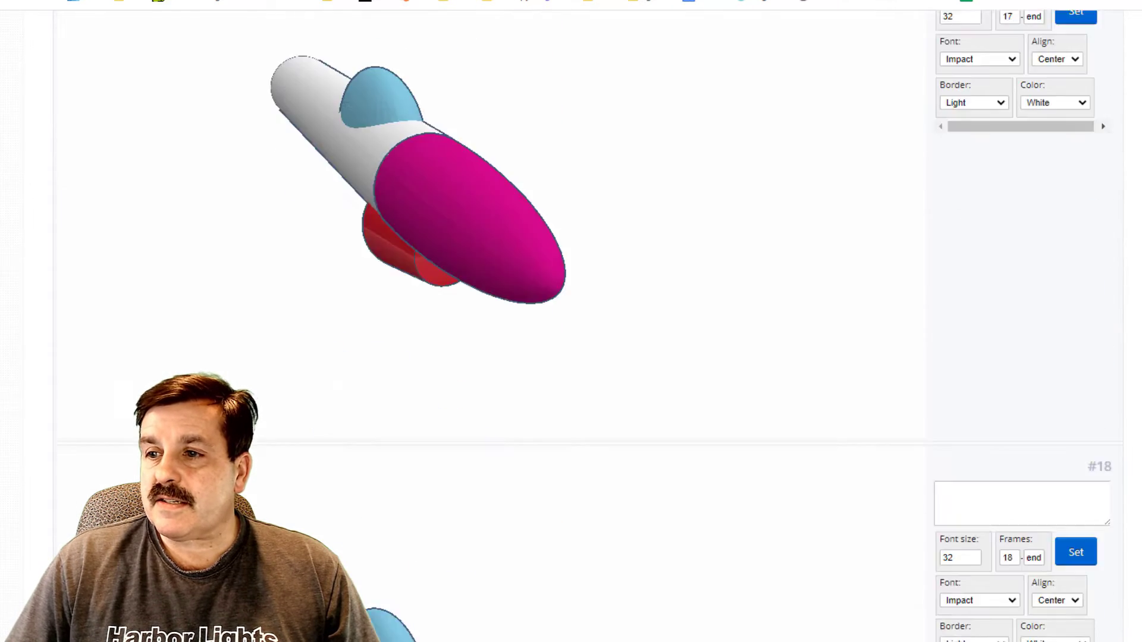
scroll(570, 322, down, 20)
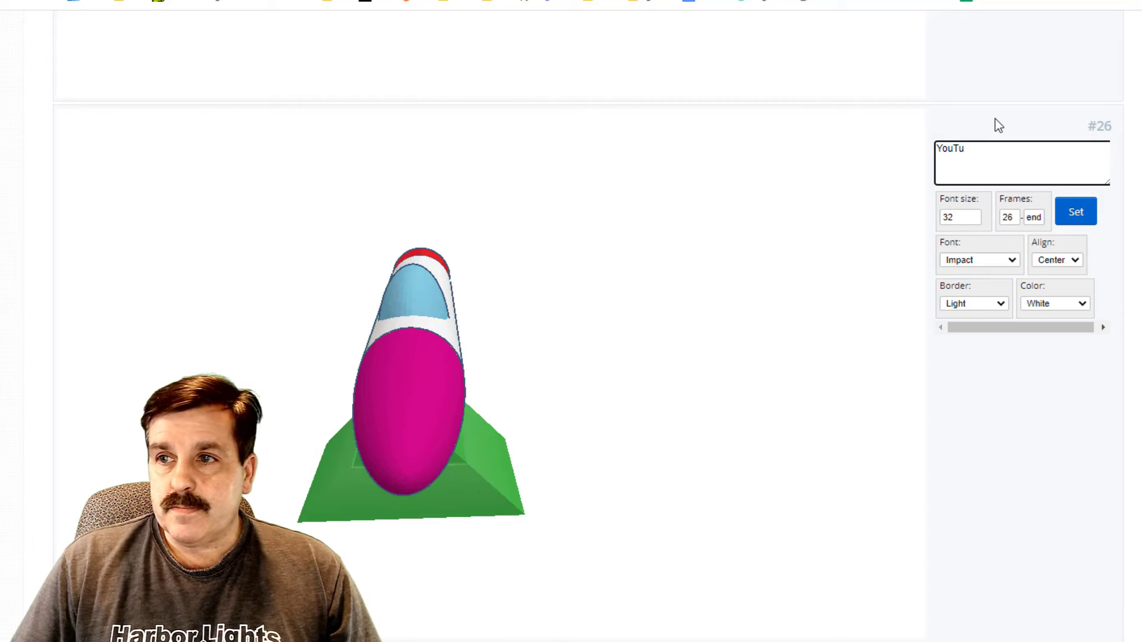
text(be)
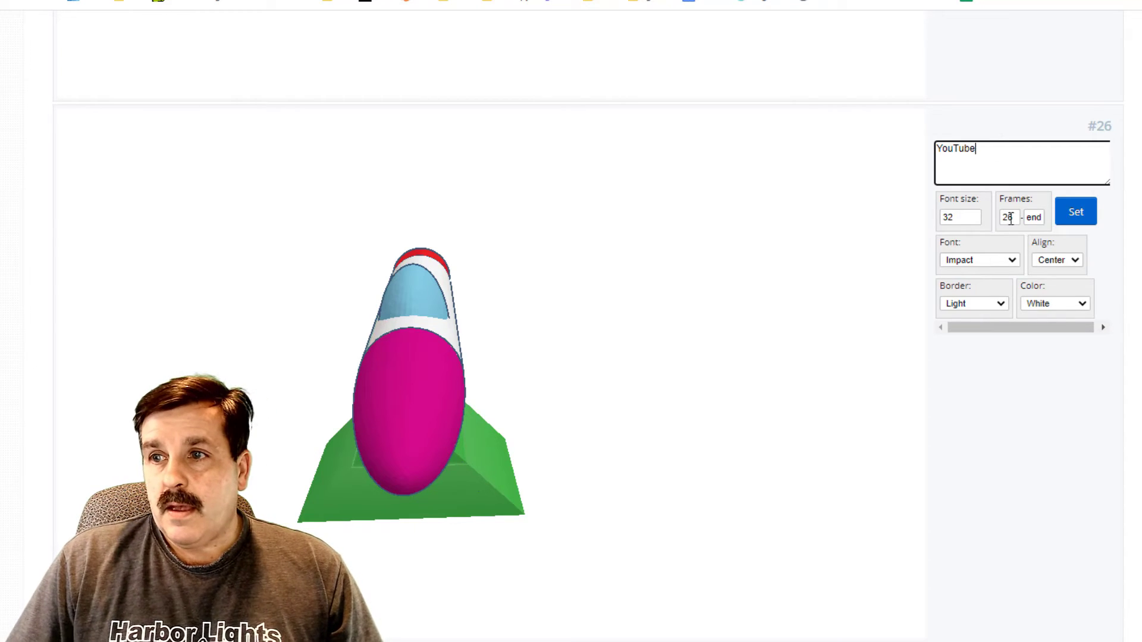
double_click(1038, 217)
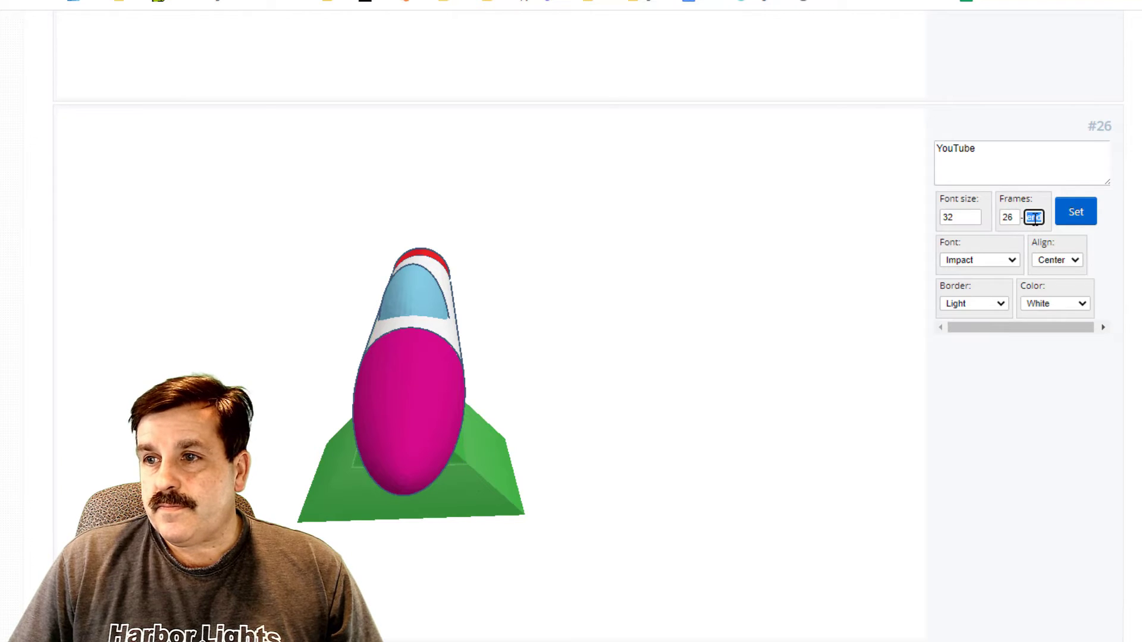
click(1053, 303)
click(1045, 347)
double_click(952, 215)
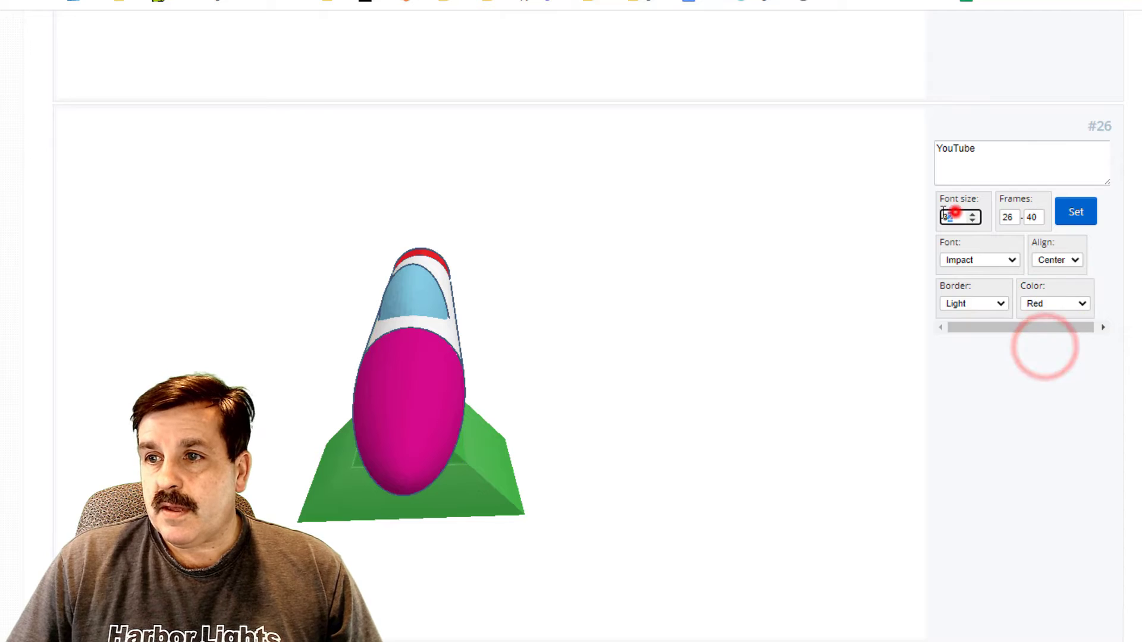
text(60)
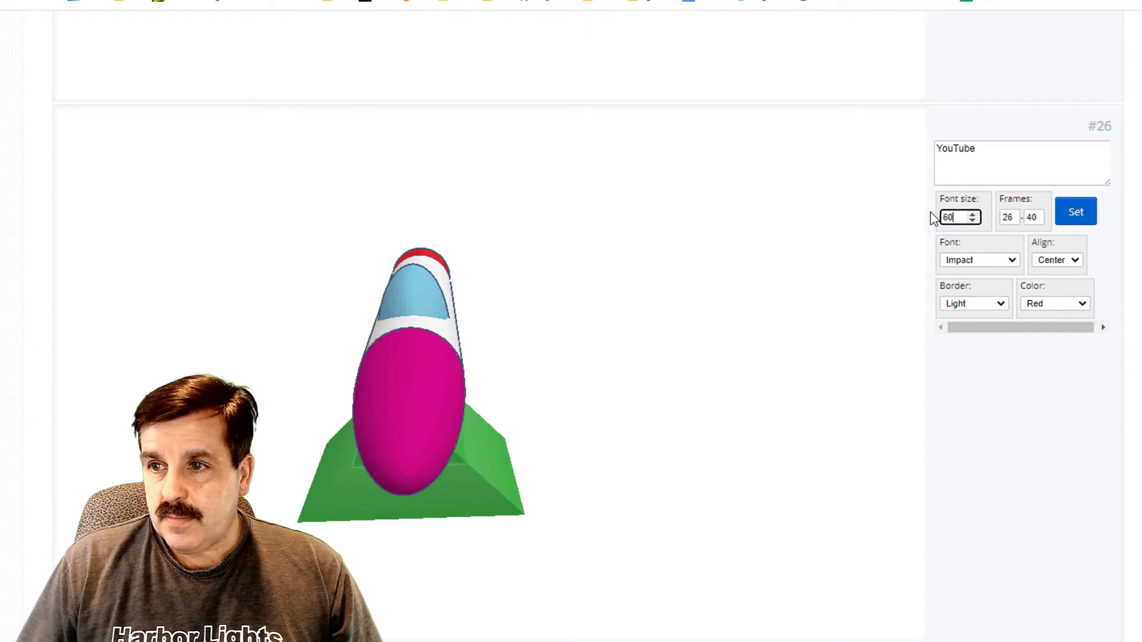
Give the "YouTube" caption the RussoOne-Regular font and a Very strong border, apply it, and move it above the model.
click(1005, 262)
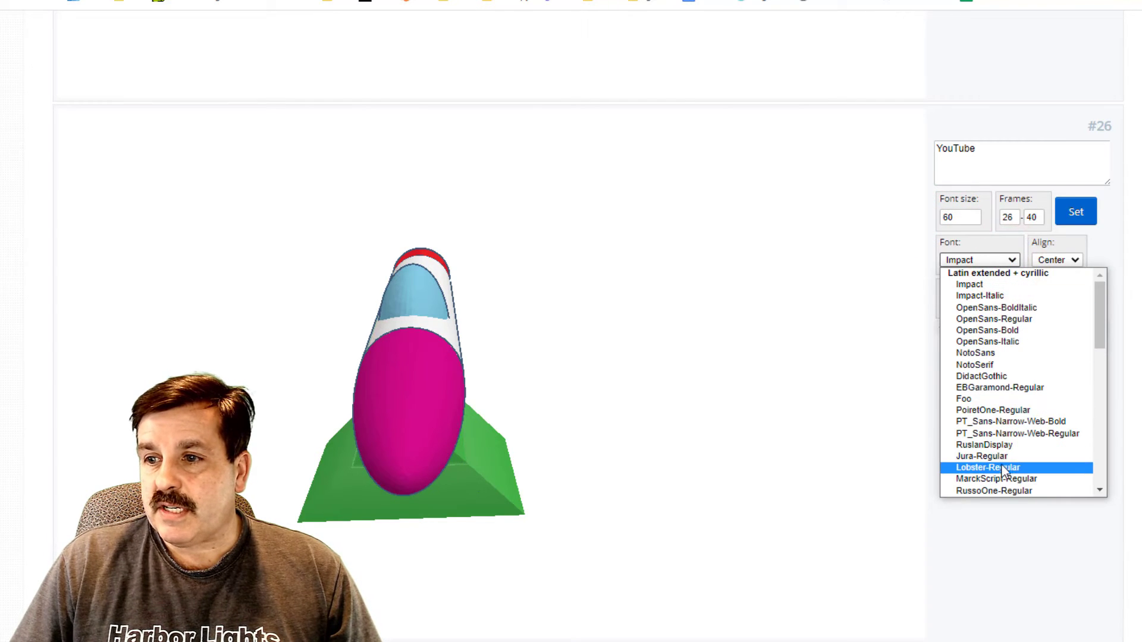
click(1002, 490)
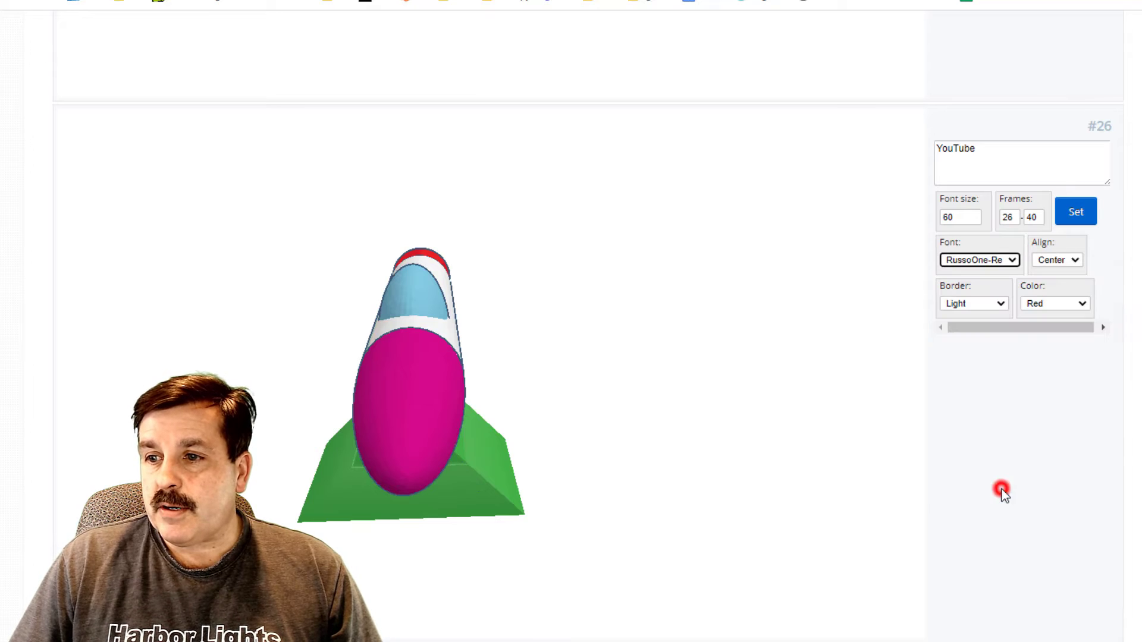
click(1001, 305)
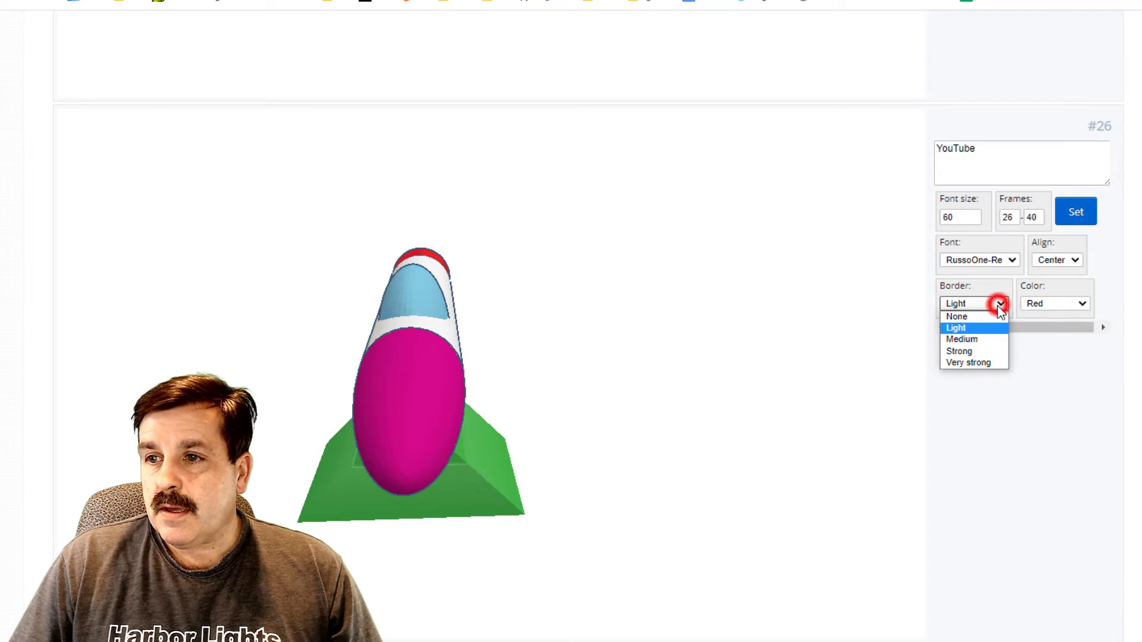
click(978, 363)
click(1076, 211)
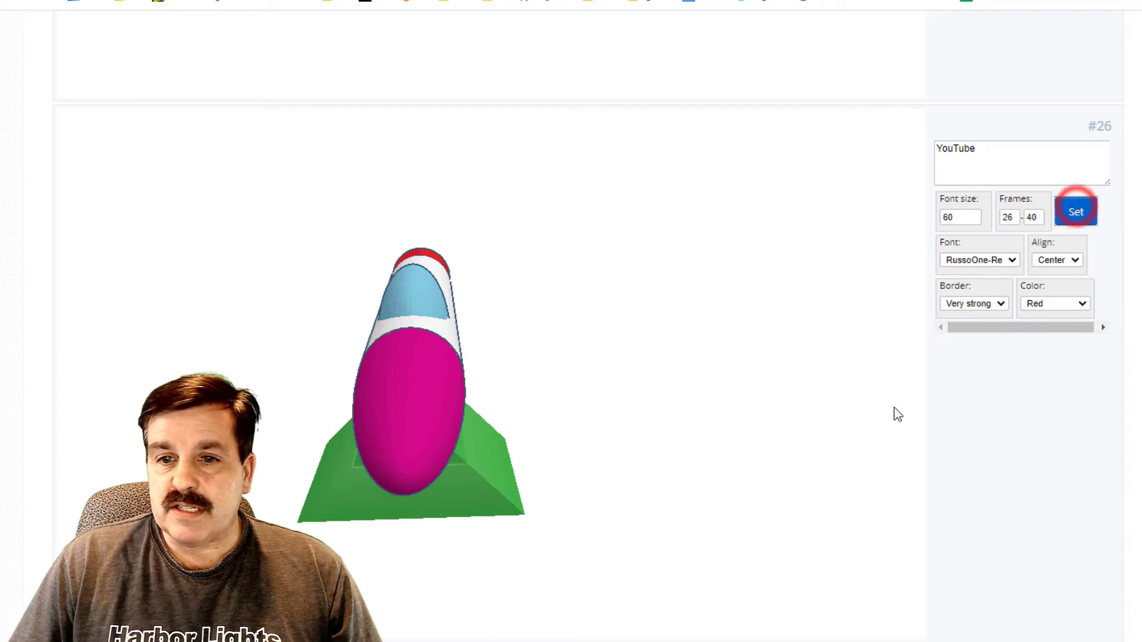
drag(513, 606, 479, 167)
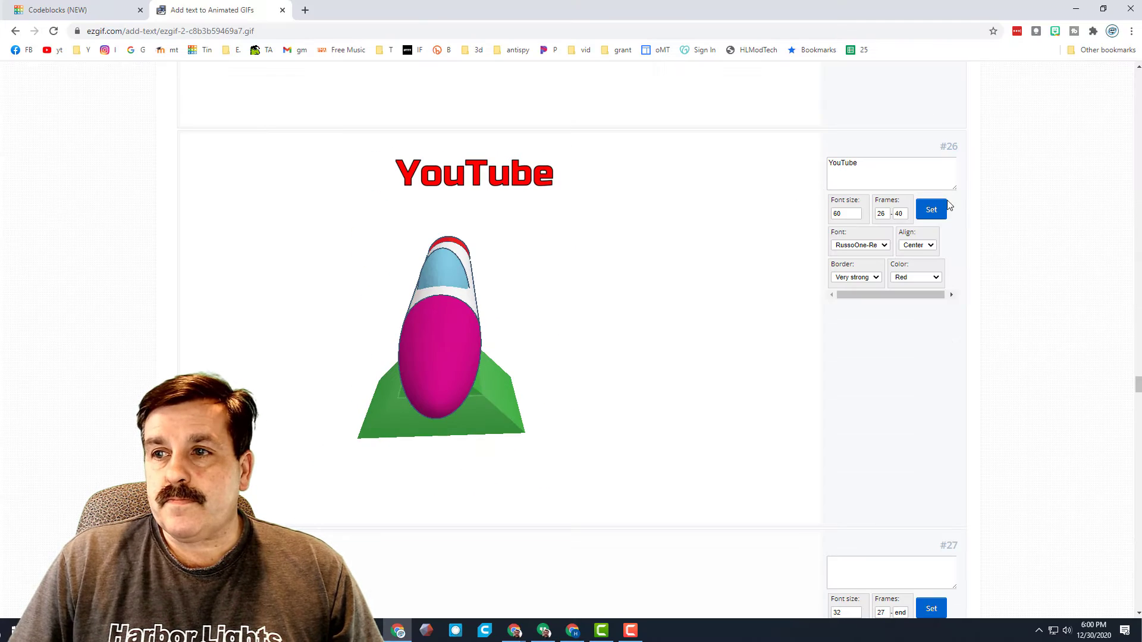
click(933, 210)
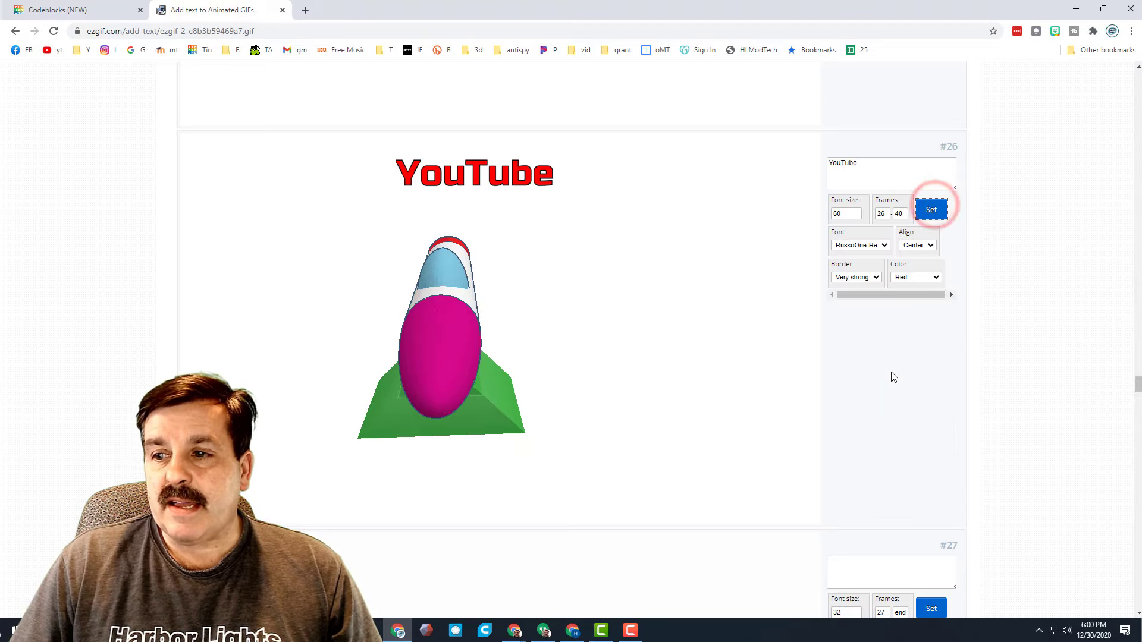
Create the GIF with all the frame captions applied.
scroll(892, 377, down, 12)
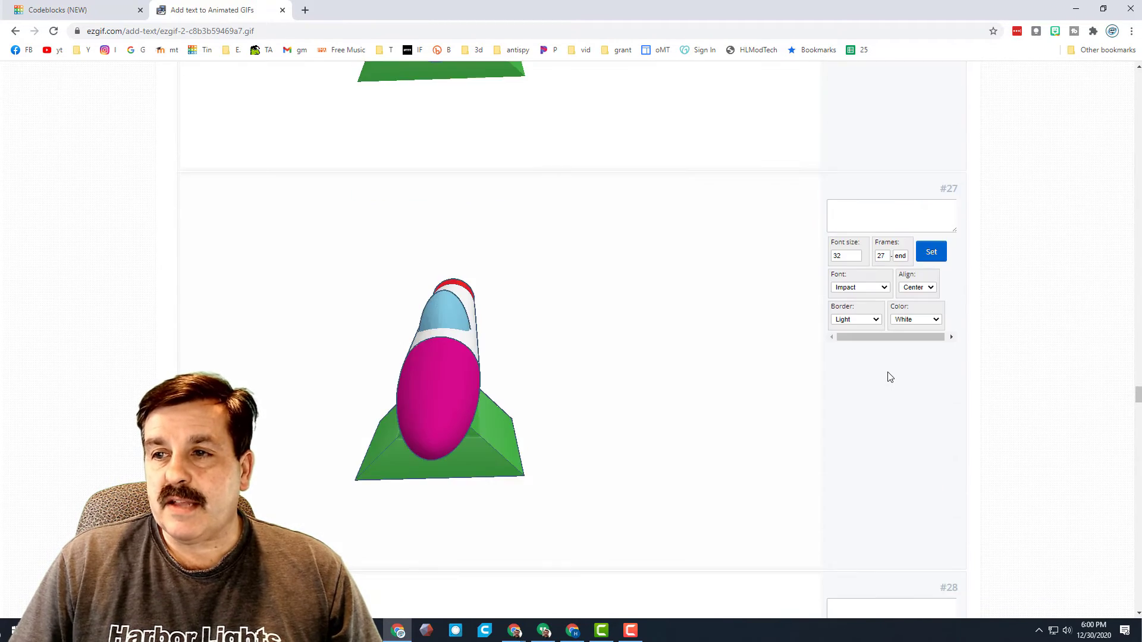
scroll(888, 377, down, 20)
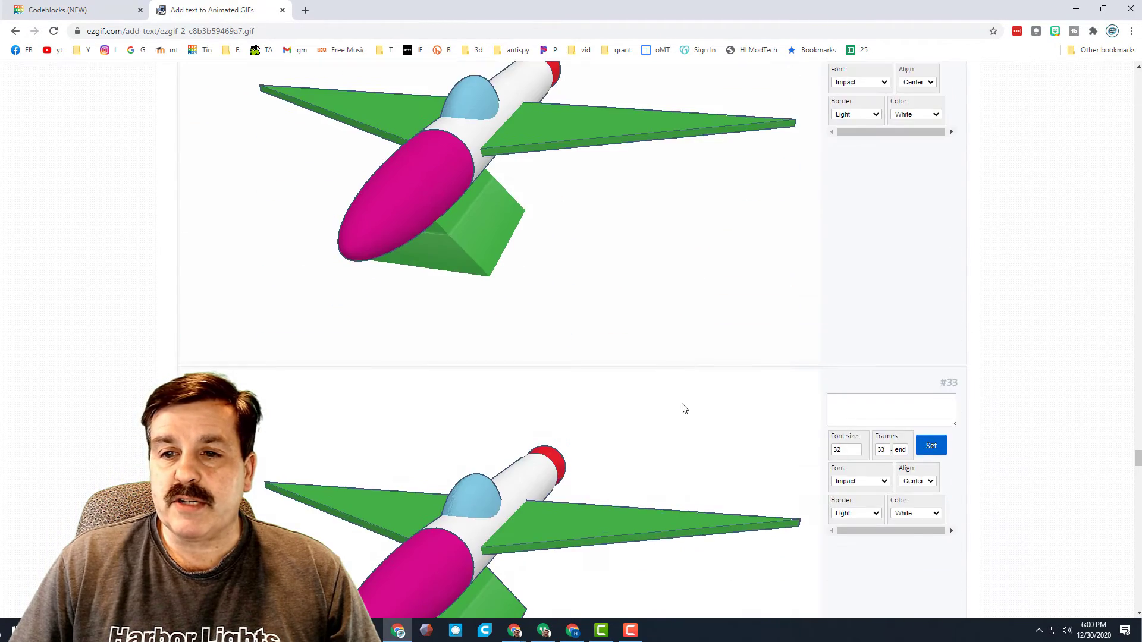
scroll(672, 406, down, 20)
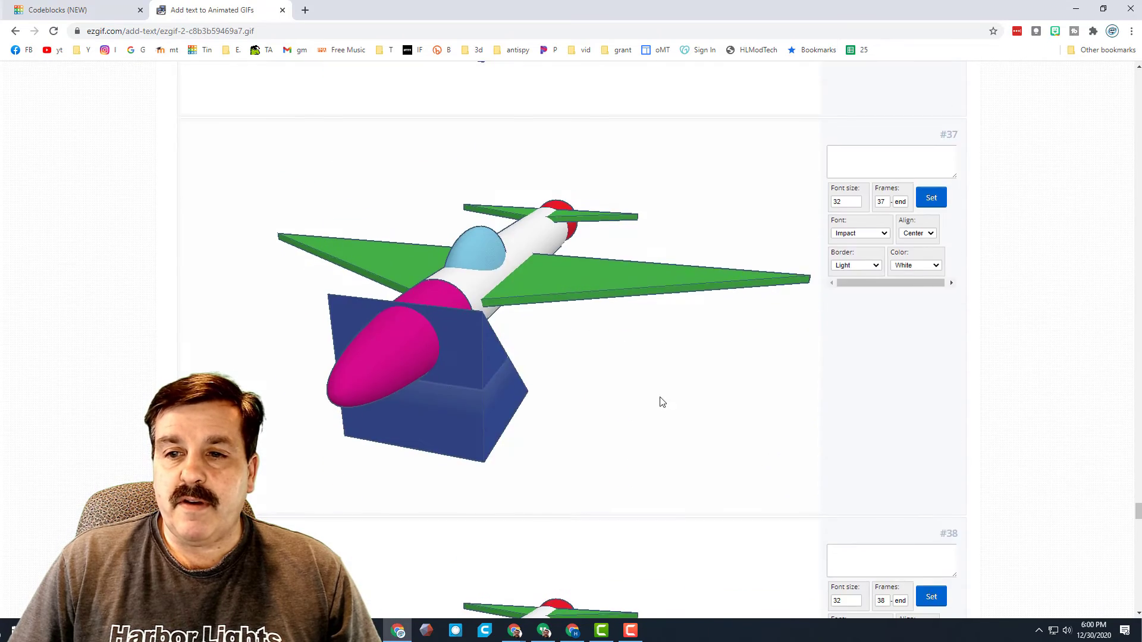
scroll(614, 403, down, 20)
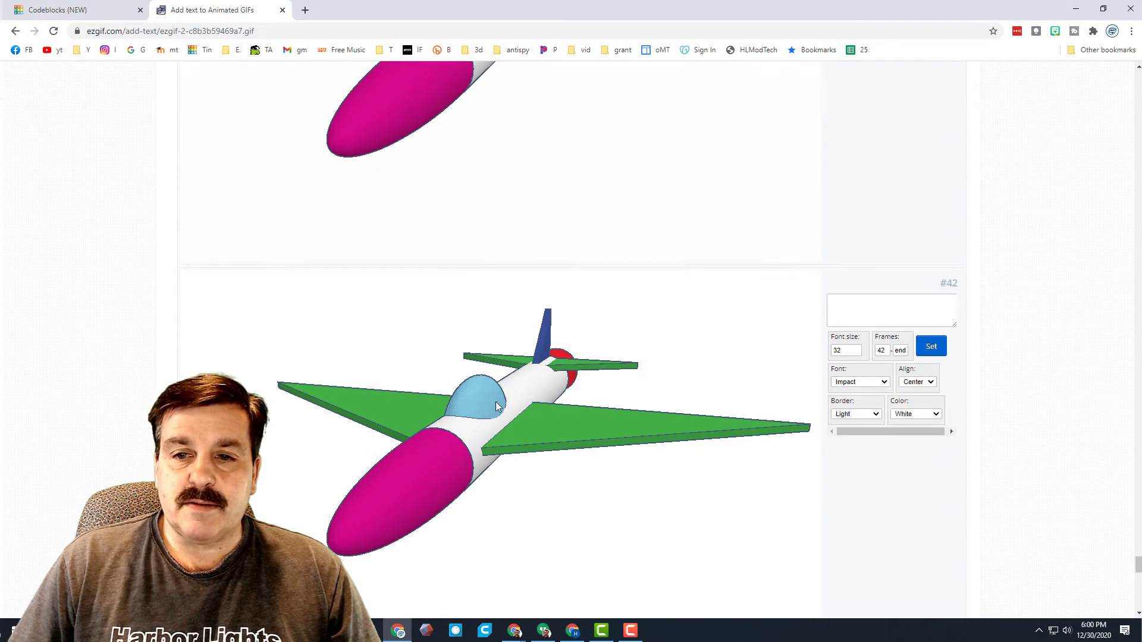
scroll(413, 409, down, 7)
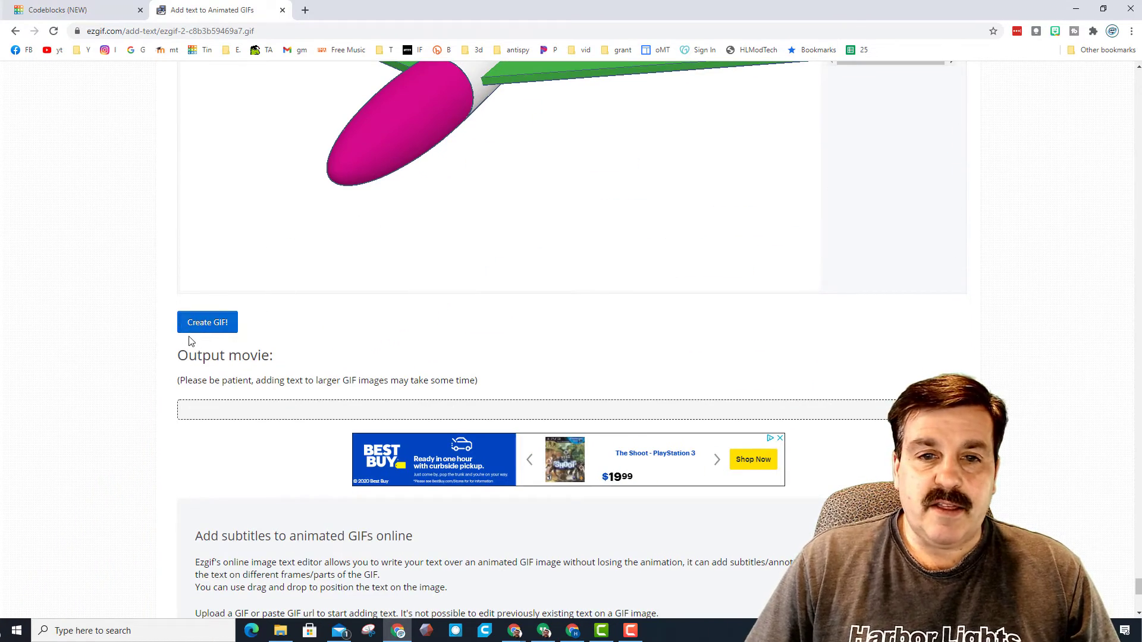
click(207, 328)
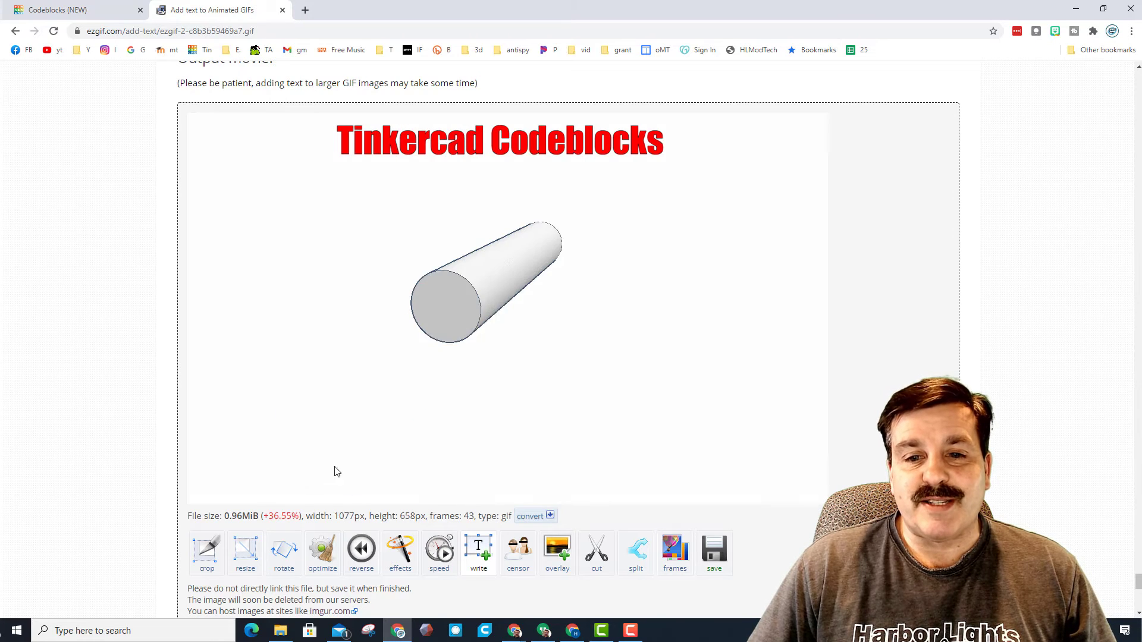
Open the captioned GIF in the overlay tool and upload "1 TinkerCAD smaller.jpg" from the 1vid folder as the overlay image.
click(555, 554)
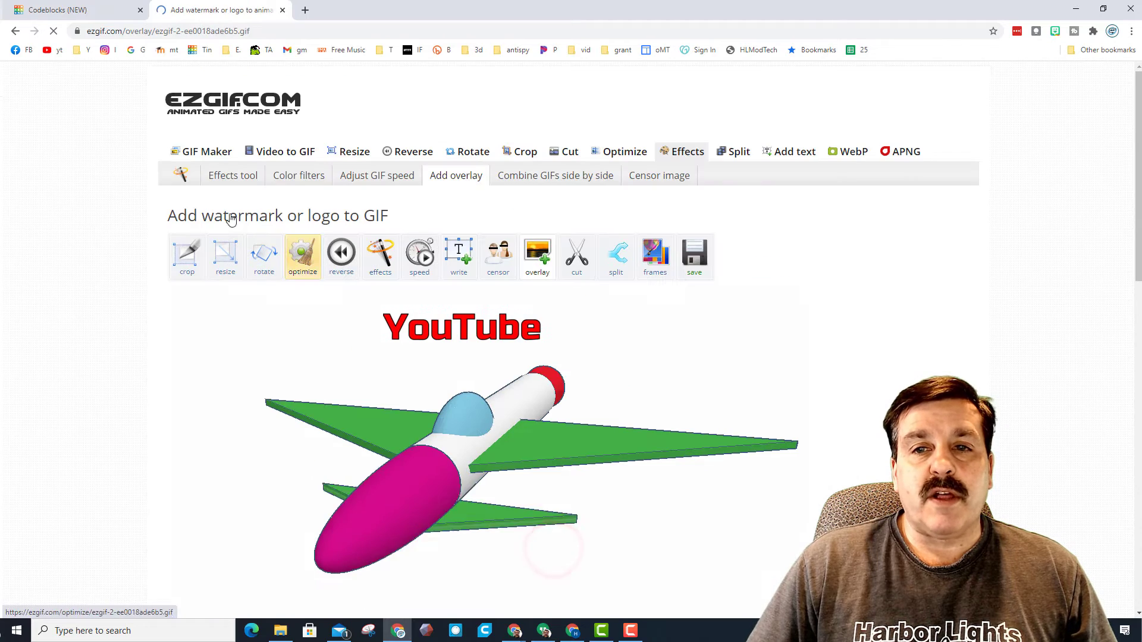
scroll(384, 332, down, 5)
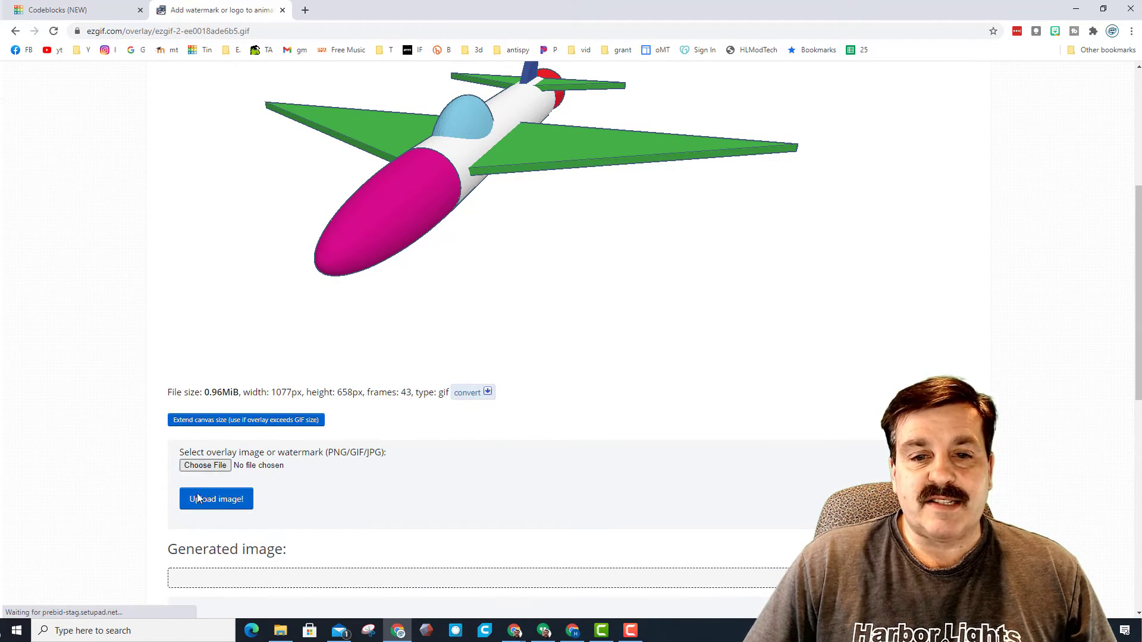
click(208, 465)
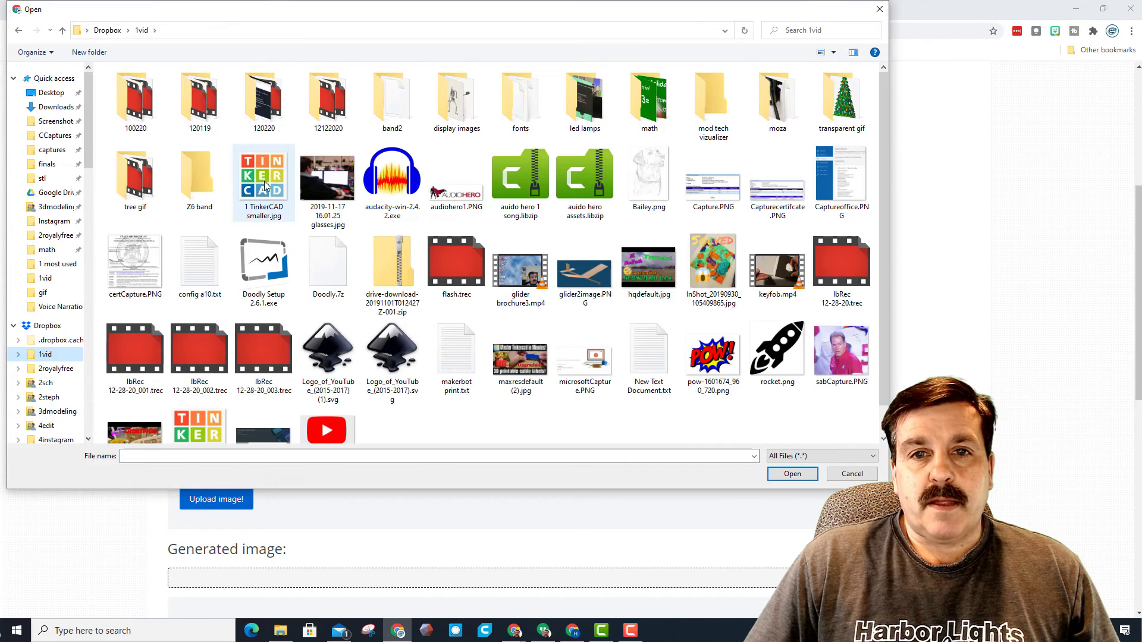
double_click(264, 181)
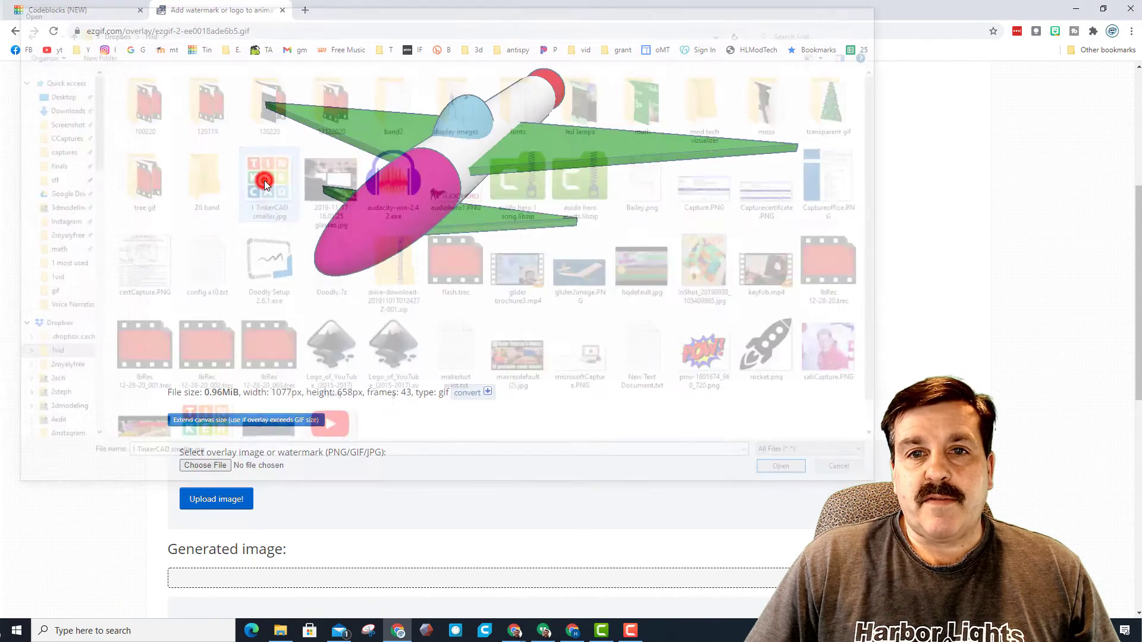
scroll(343, 238, down, 3)
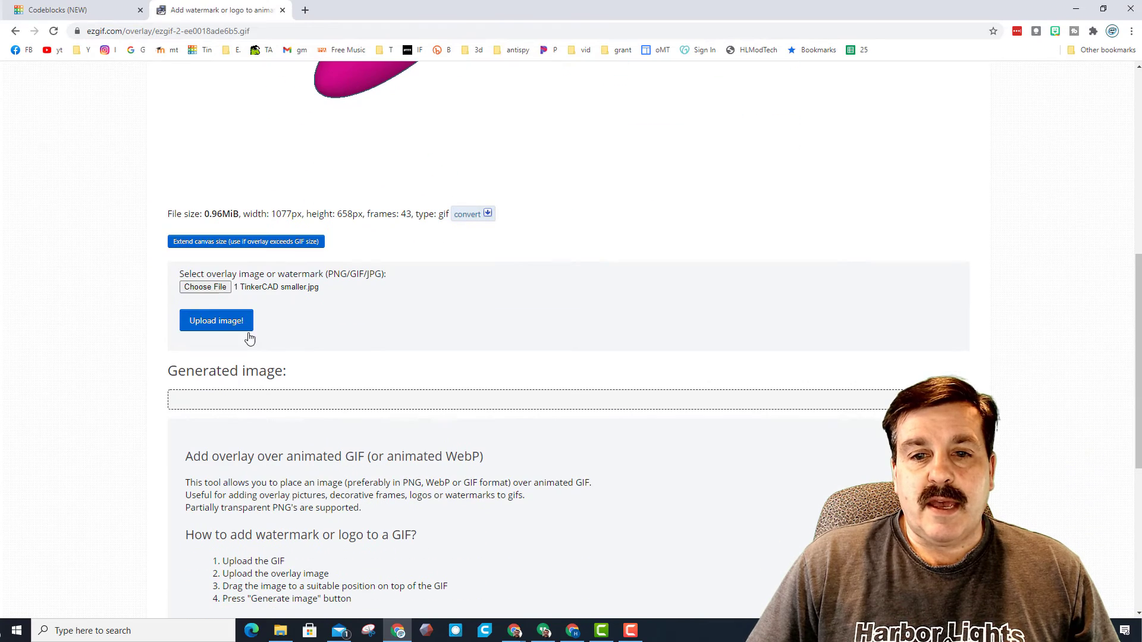
click(220, 324)
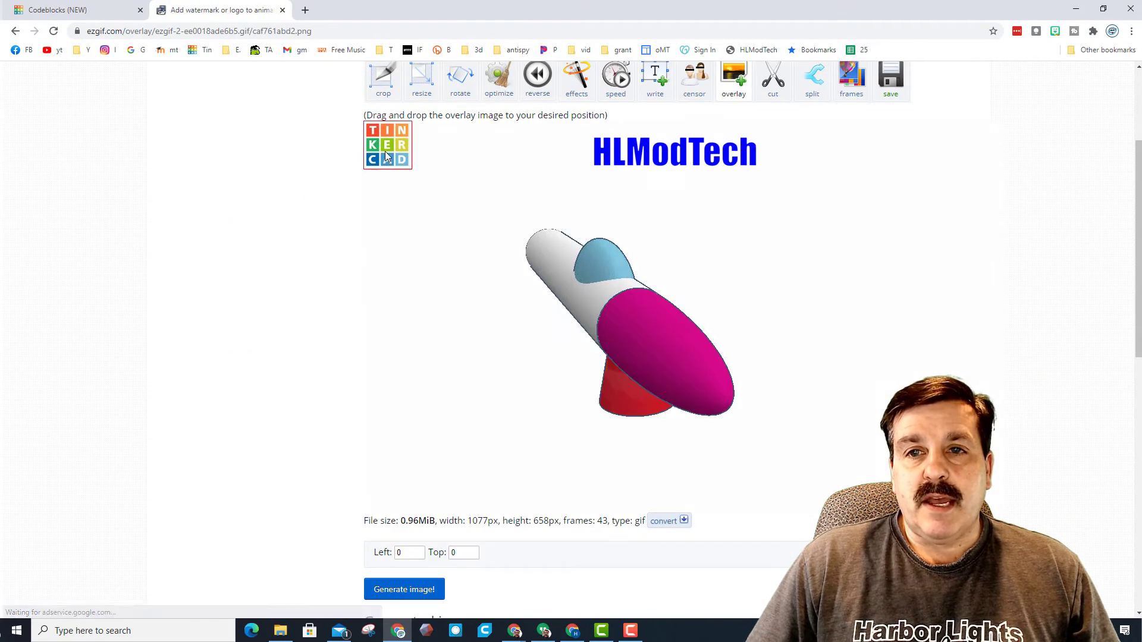
Move the Tinkercad logo to the GIF's lower-right area, at about Left 845 and Top 492, and generate the image.
drag(384, 152, 915, 457)
scroll(510, 451, down, 2)
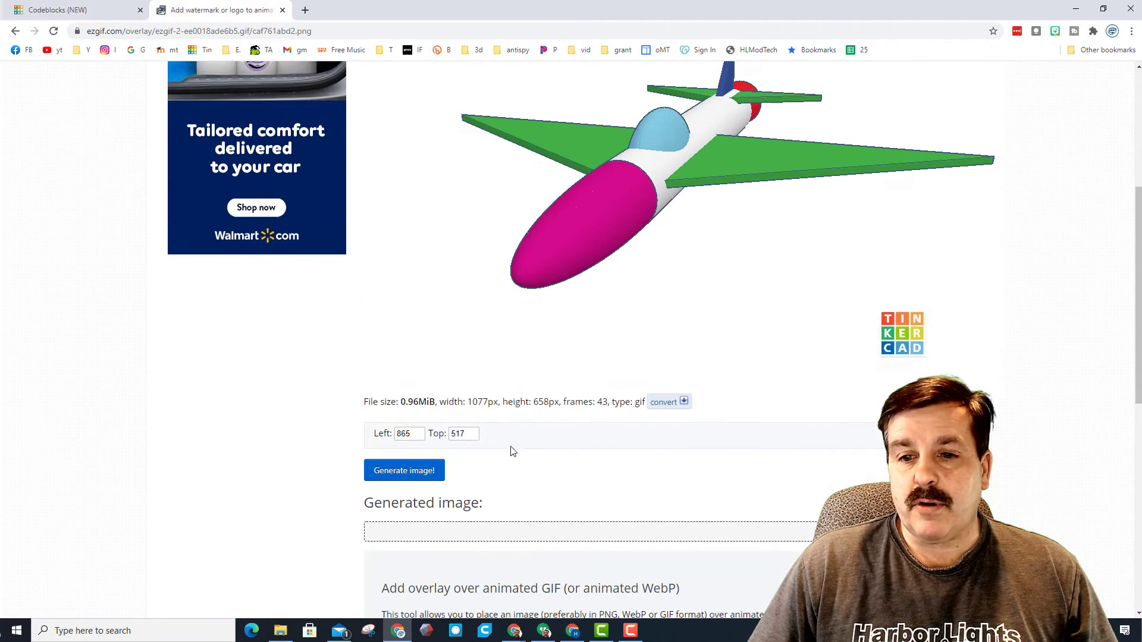
click(403, 466)
scroll(827, 392, down, 10)
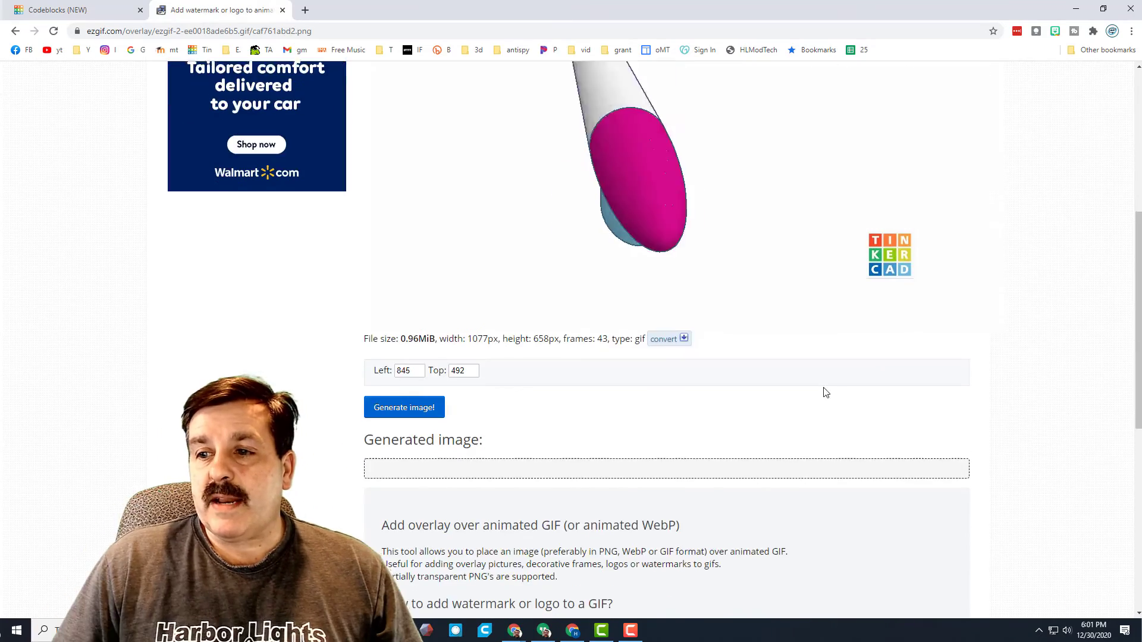
scroll(474, 316, up, 3)
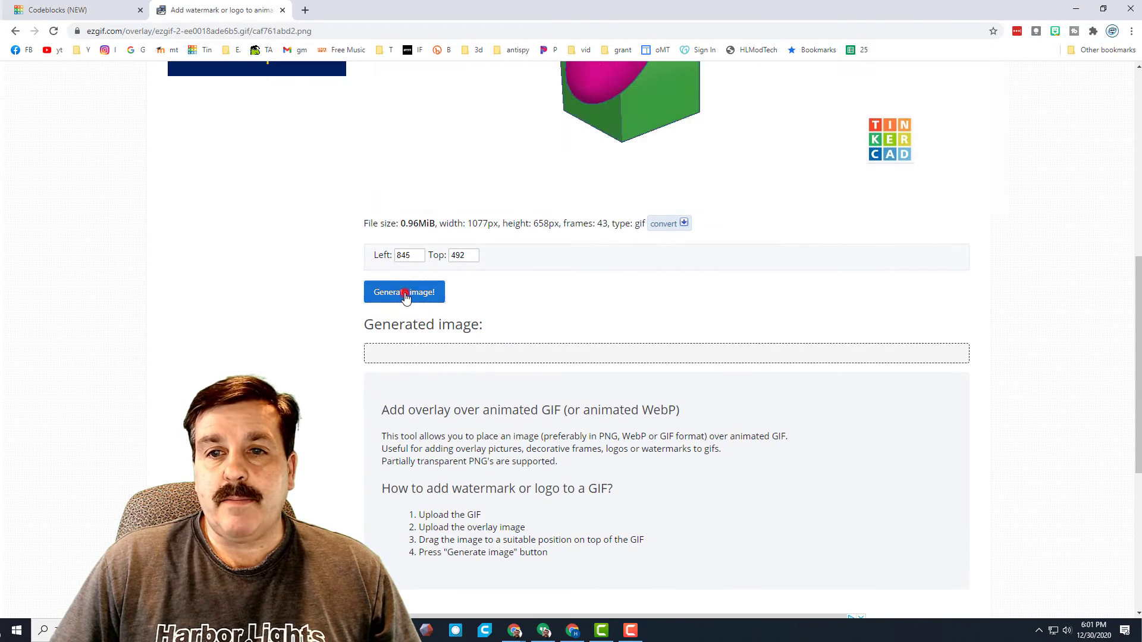
click(403, 292)
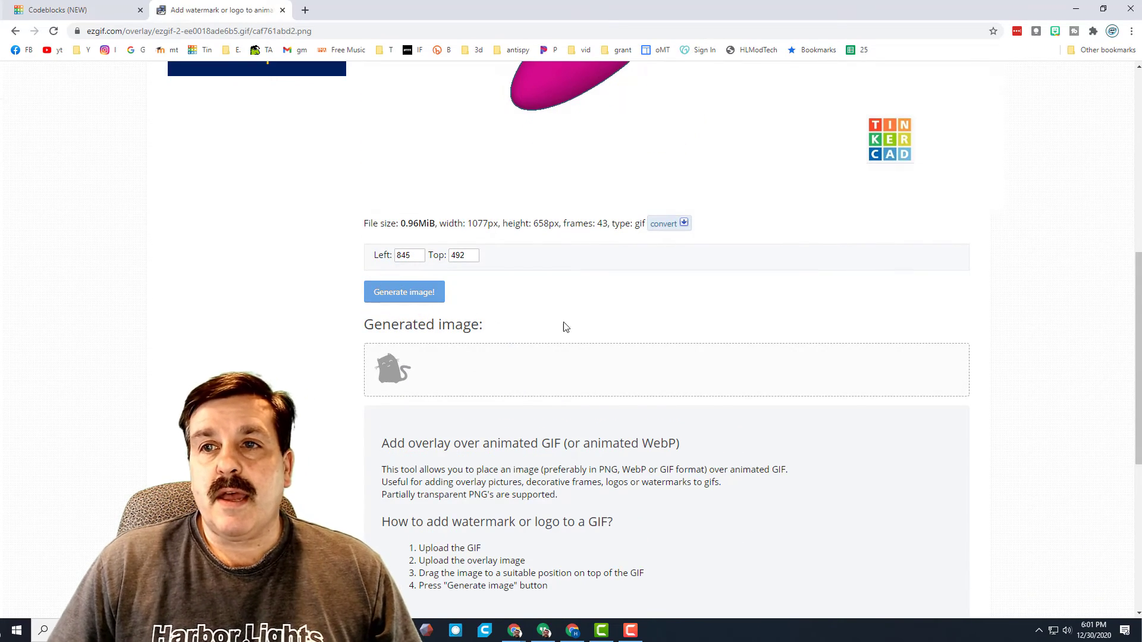
scroll(530, 311, up, 5)
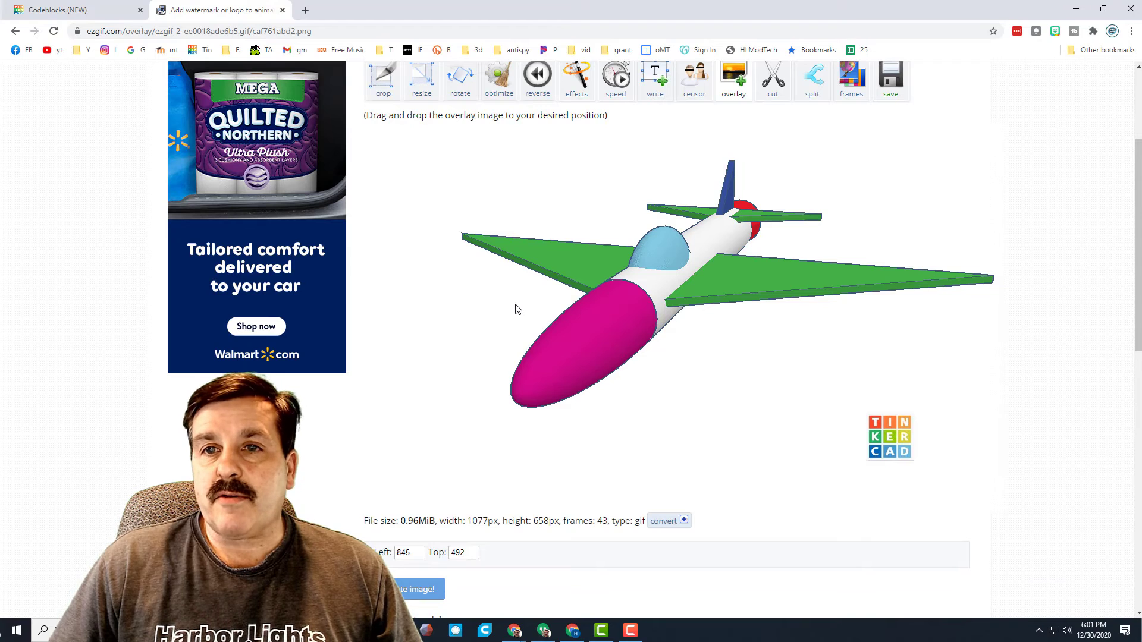
scroll(517, 310, down, 2)
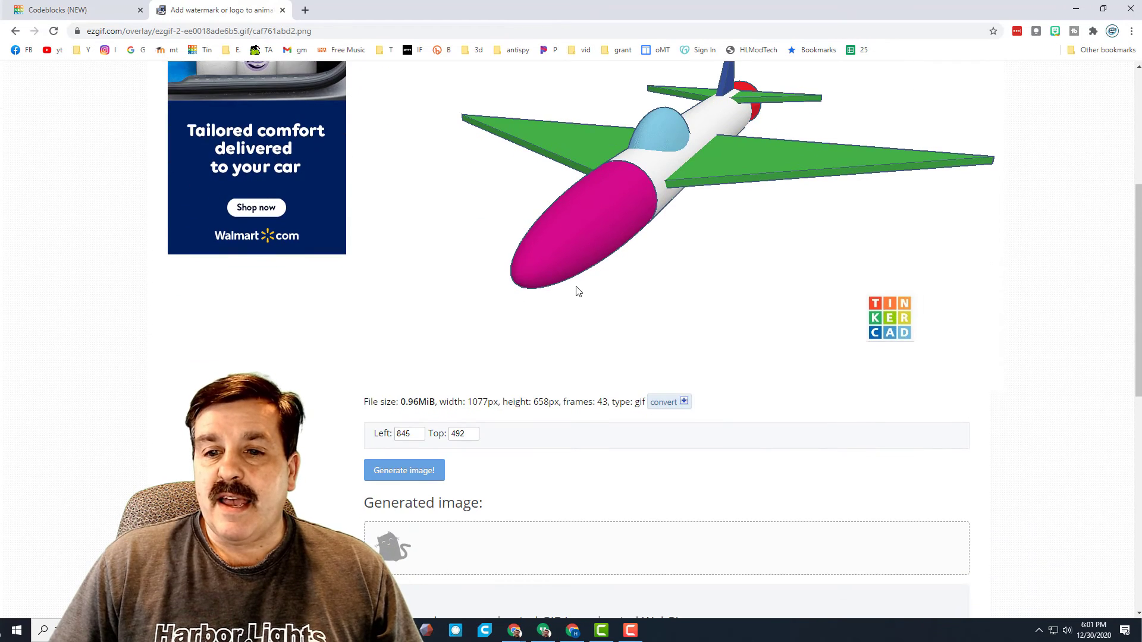
scroll(577, 292, up, 3)
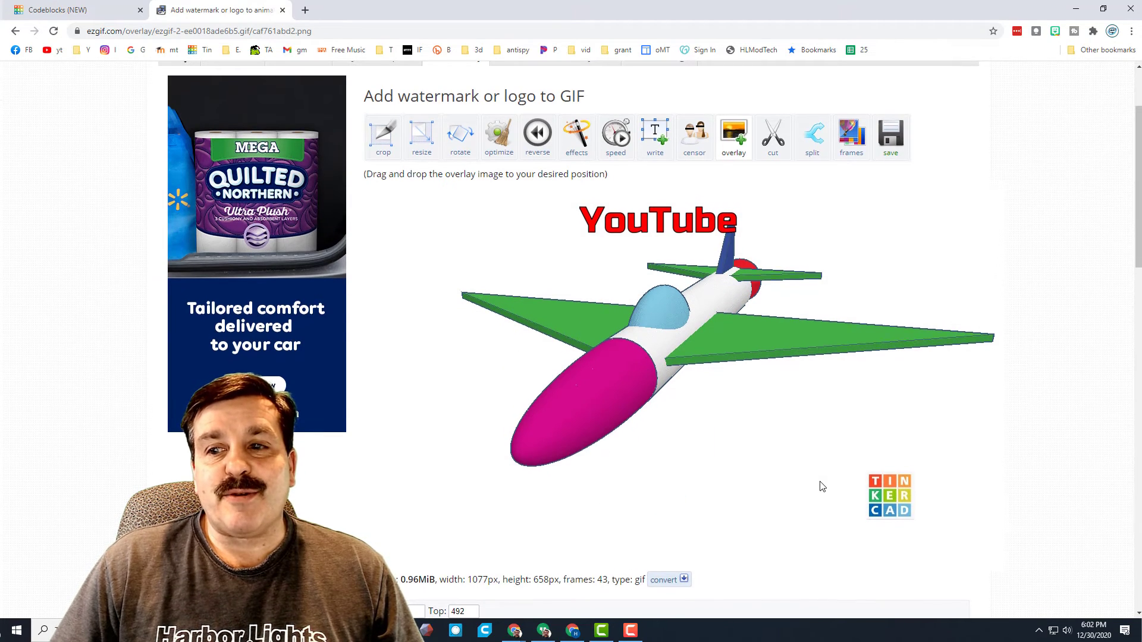
scroll(815, 476, down, 2)
scroll(809, 470, up, 1)
Save the generated GIF with the logo overlay to the Downloads folder as "jet mdh final.gif".
scroll(803, 464, down, 5)
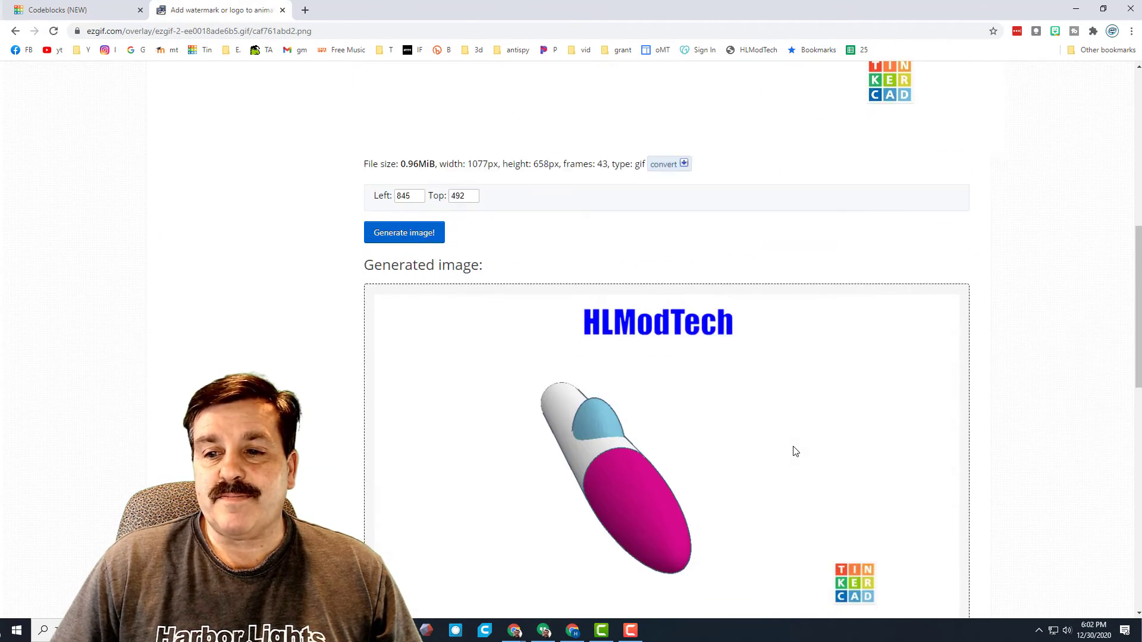
scroll(795, 452, down, 4)
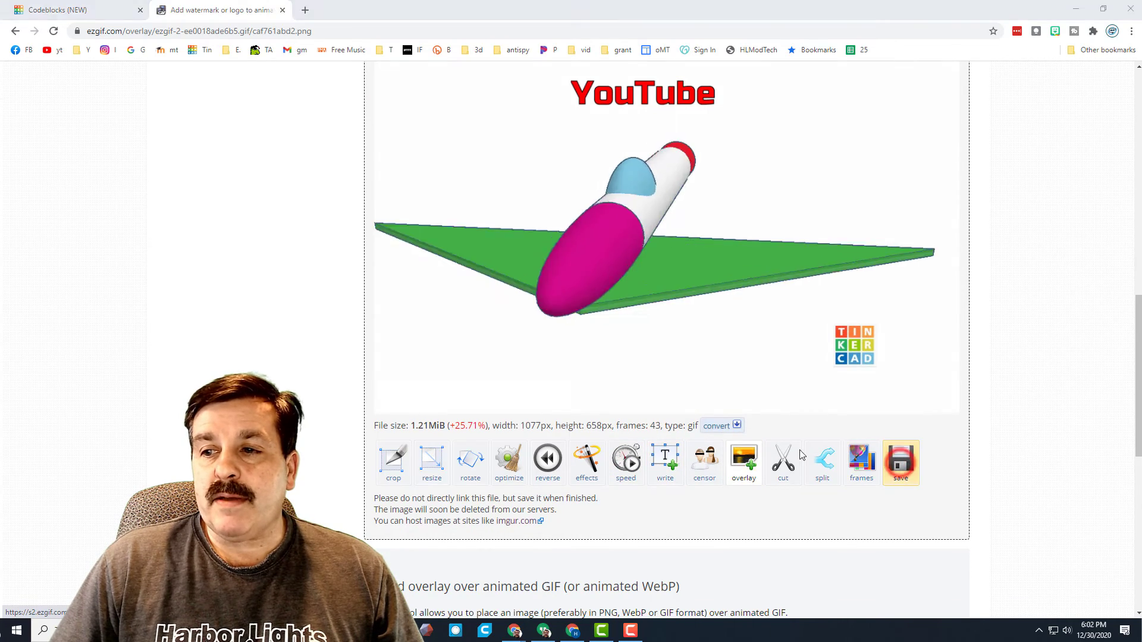
click(901, 461)
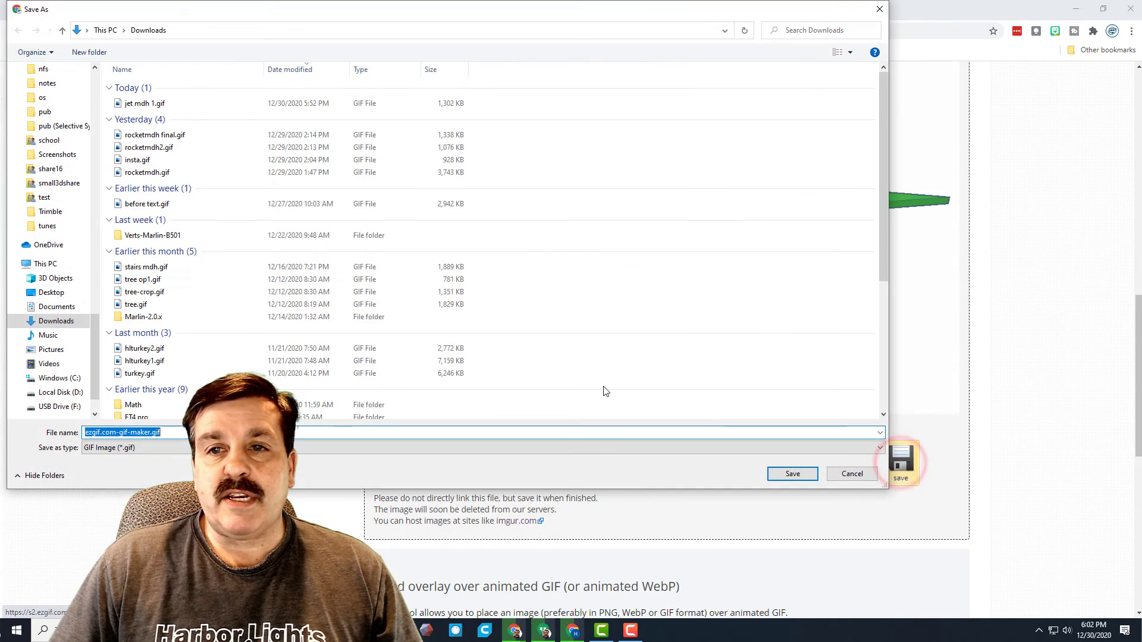
click(132, 106)
click(142, 103)
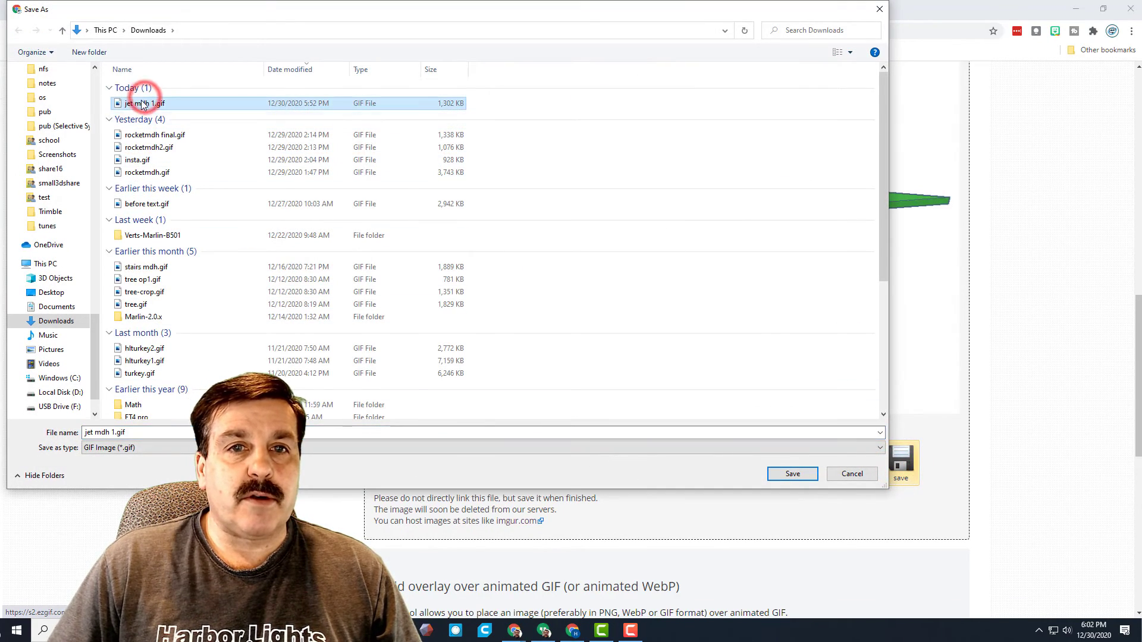
click(113, 432)
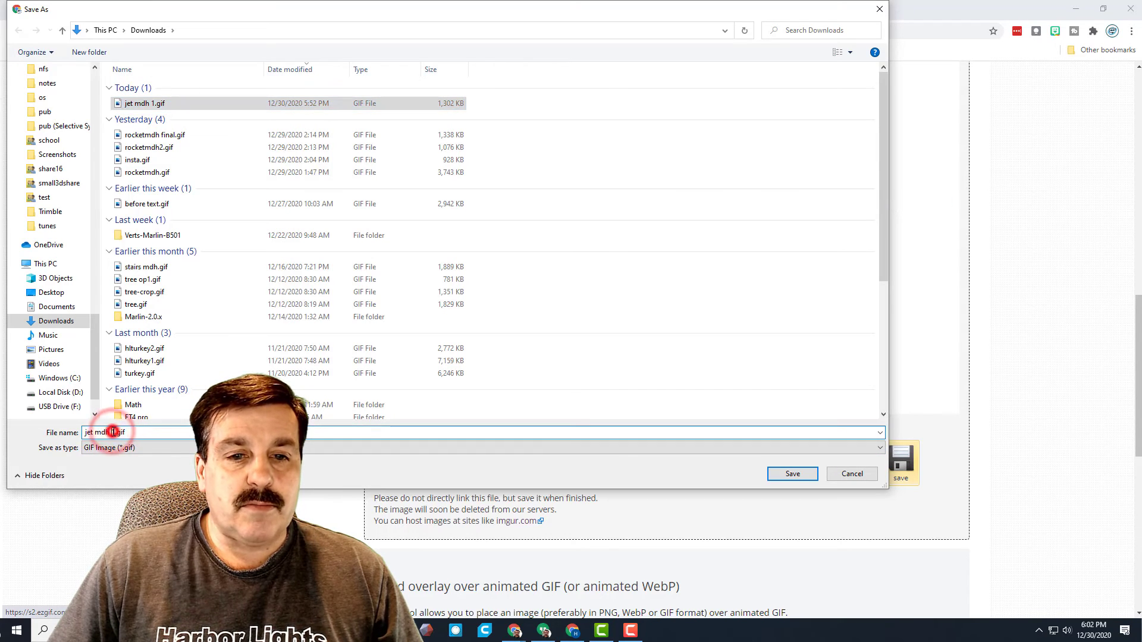
key(BackSpace)
text(final)
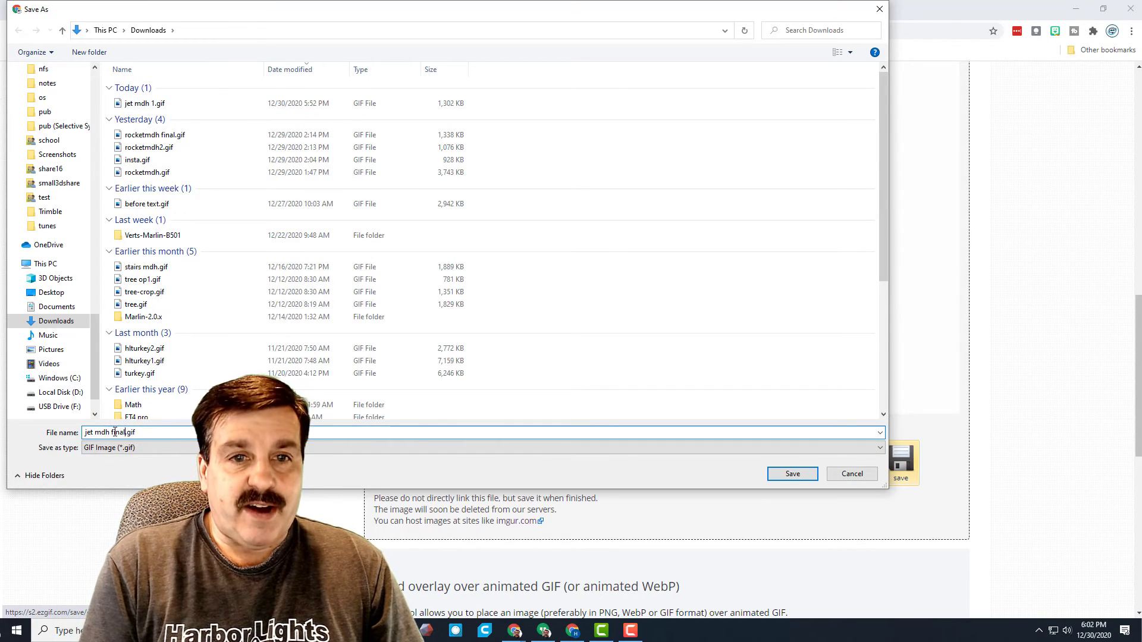
key(Return)
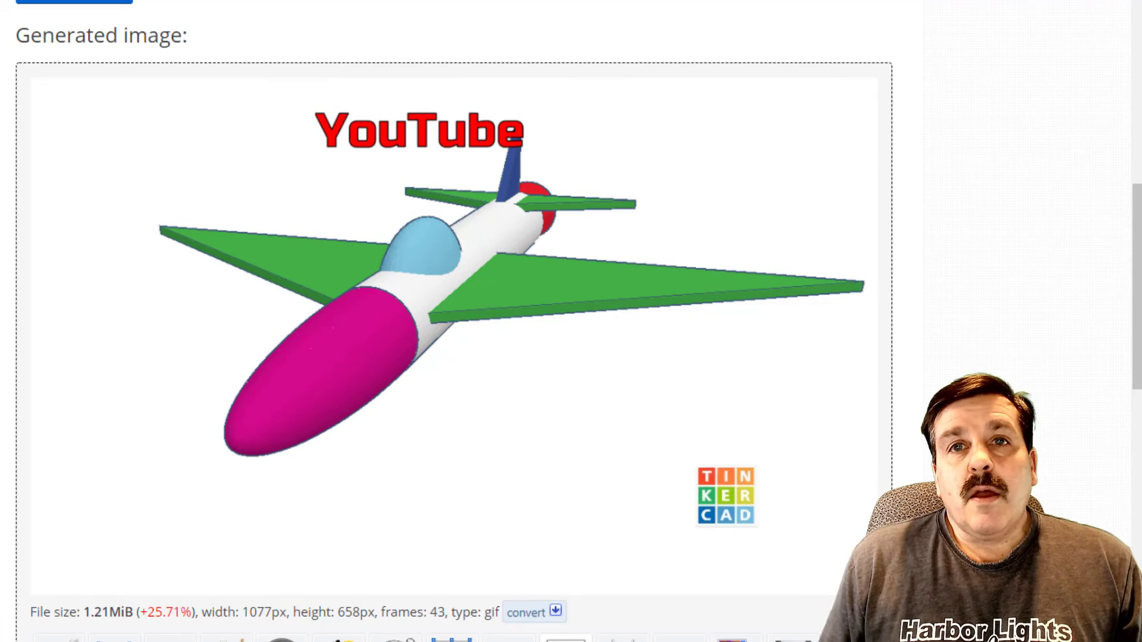